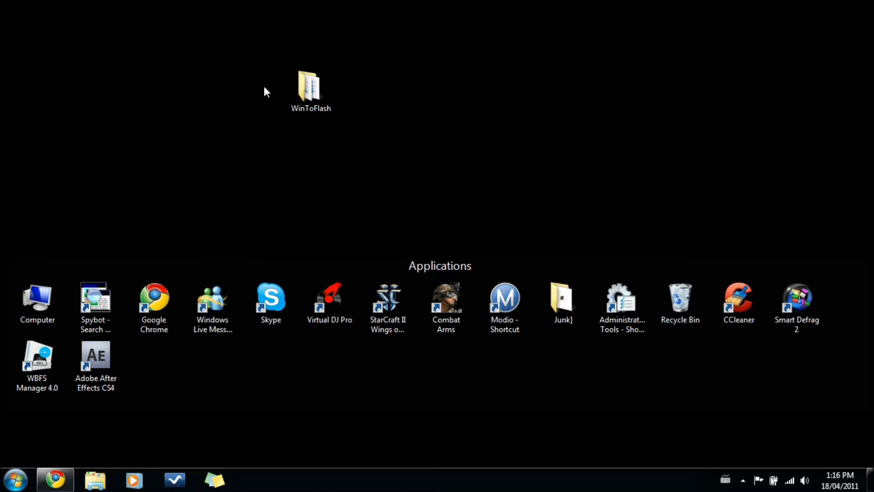
left_click(156, 389)
left_click_drag(223, 158, 373, 49)
left_click(271, 203)
left_click(55, 479)
left_click(136, 105)
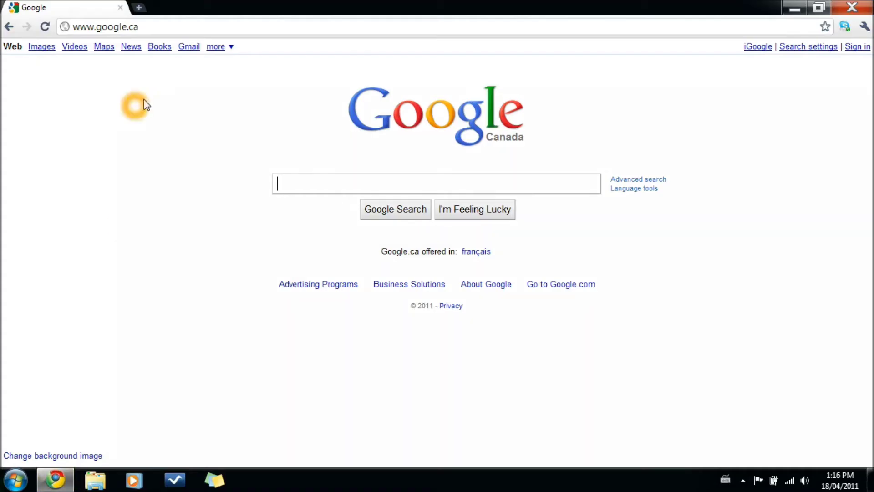
left_click(176, 26)
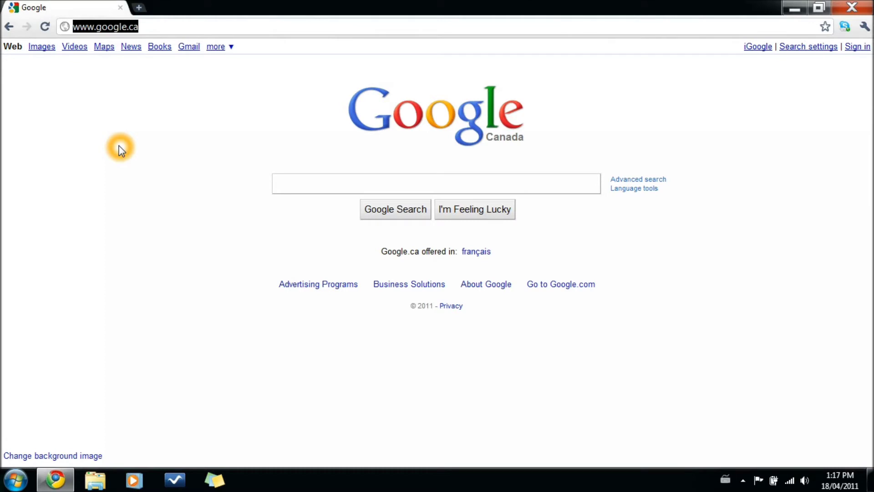
type("w")
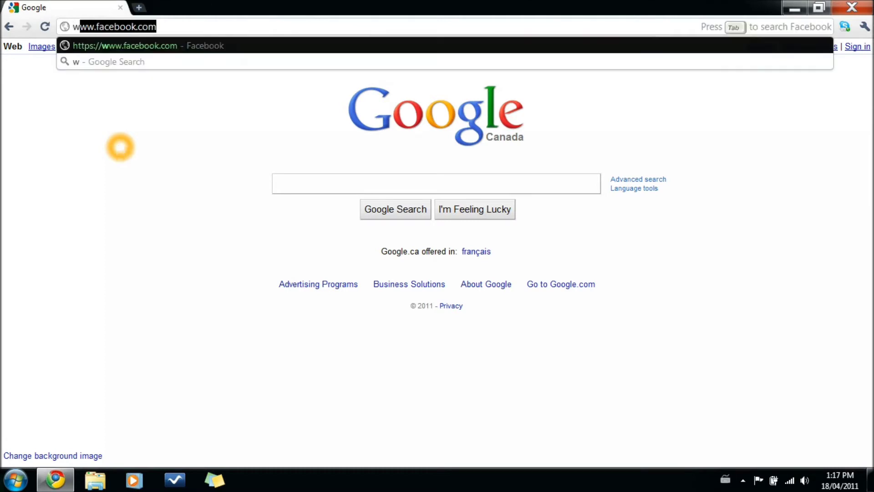
type("ww.win")
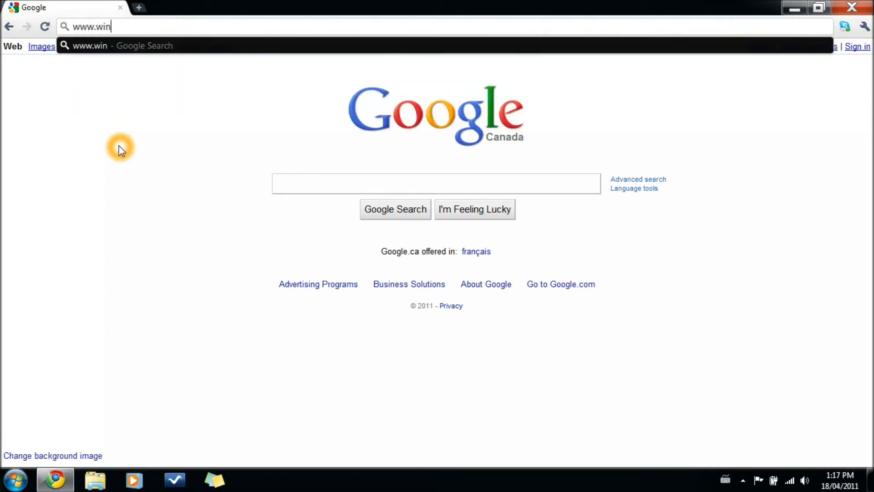
type("toflas")
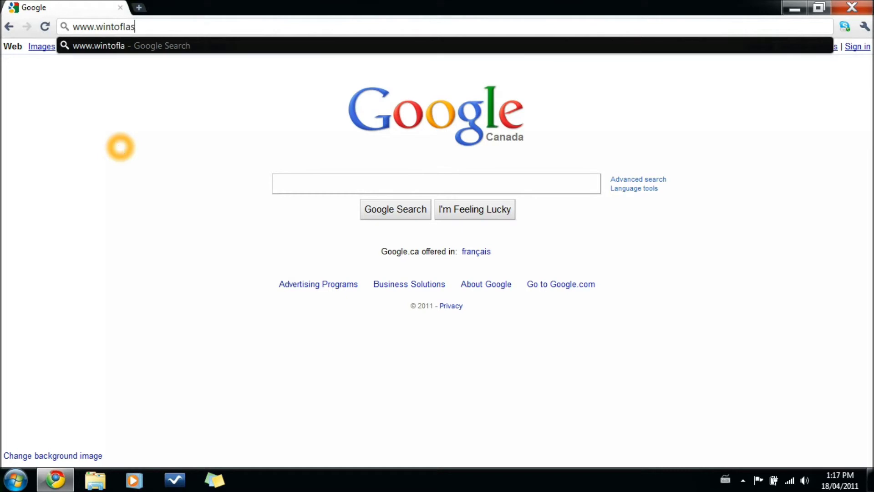
type("h.com")
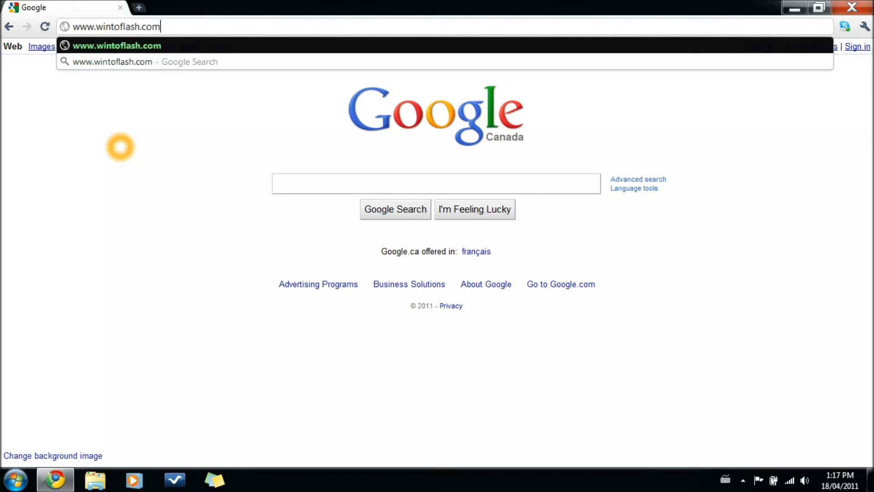
key("Return")
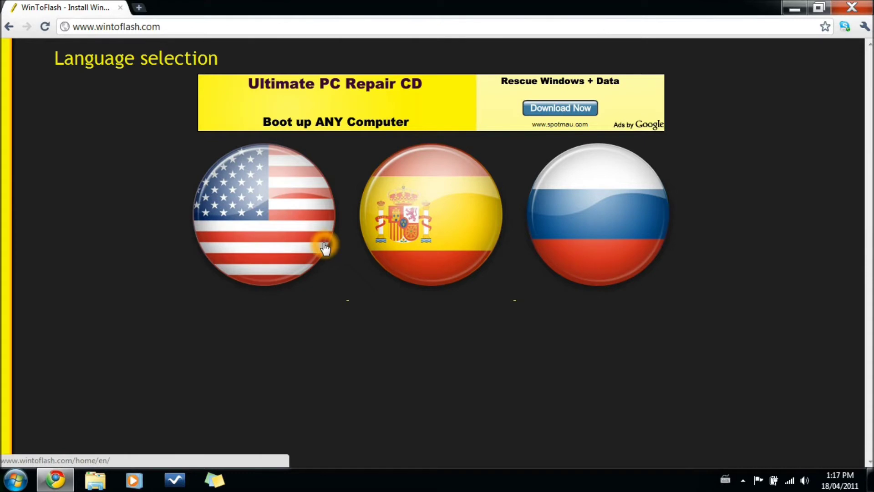
Choose the English version of the site and download WinToFlash 0.7.0009 beta through the first FTP link on the download page
left_click(283, 231)
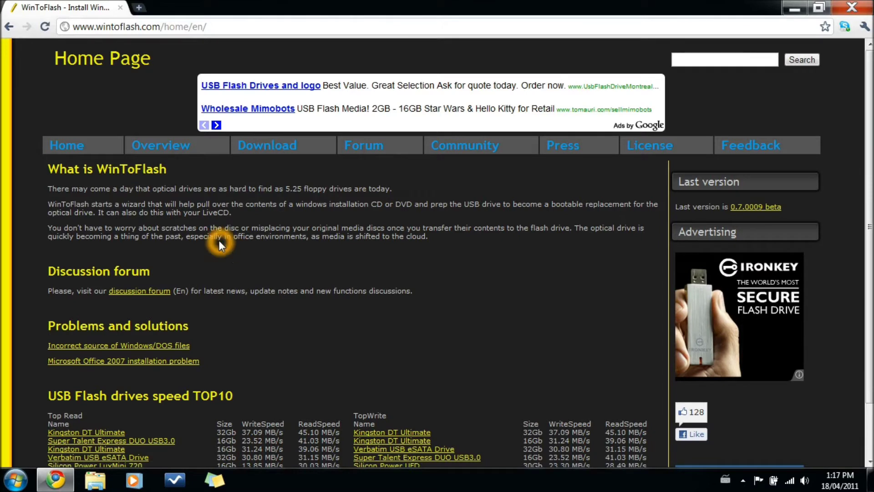
left_click(271, 153)
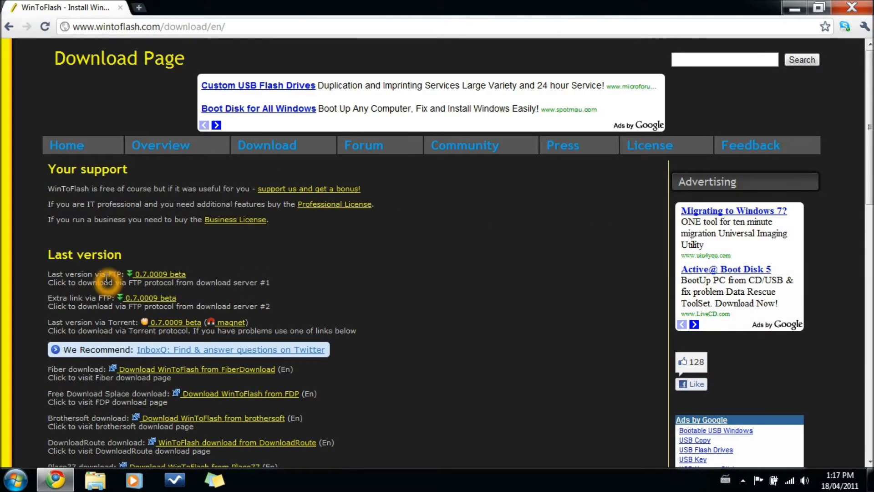
left_click(150, 274)
scroll(236, 344, "down", 1)
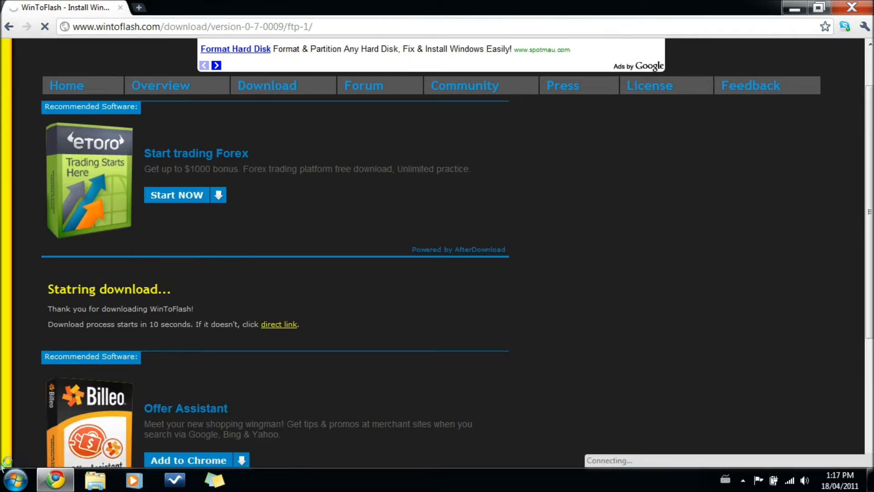
left_click(226, 394)
left_click(246, 351)
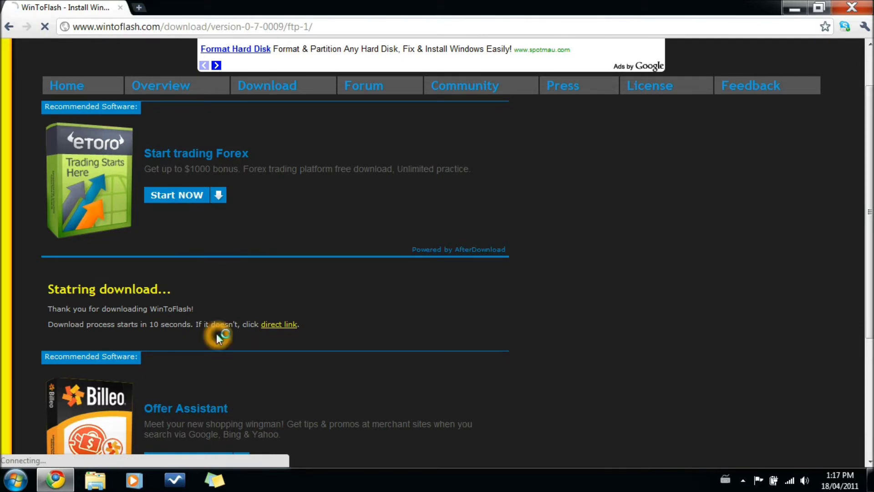
left_click(408, 269)
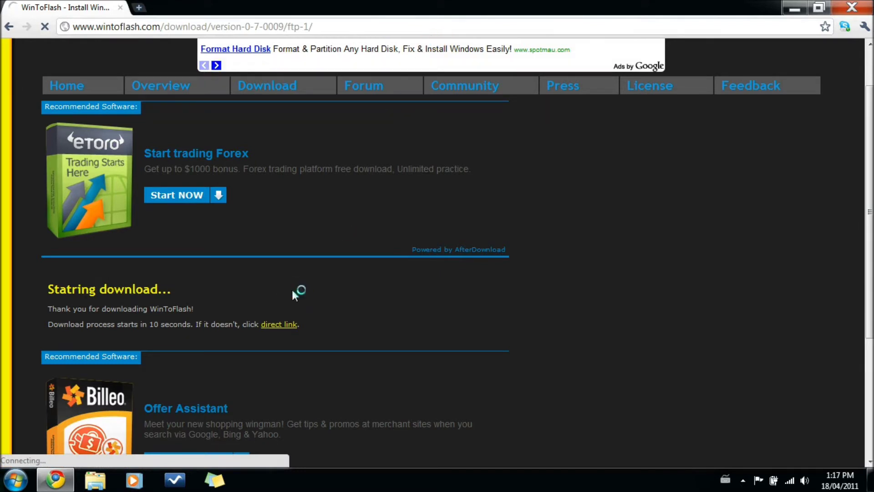
left_click(85, 463)
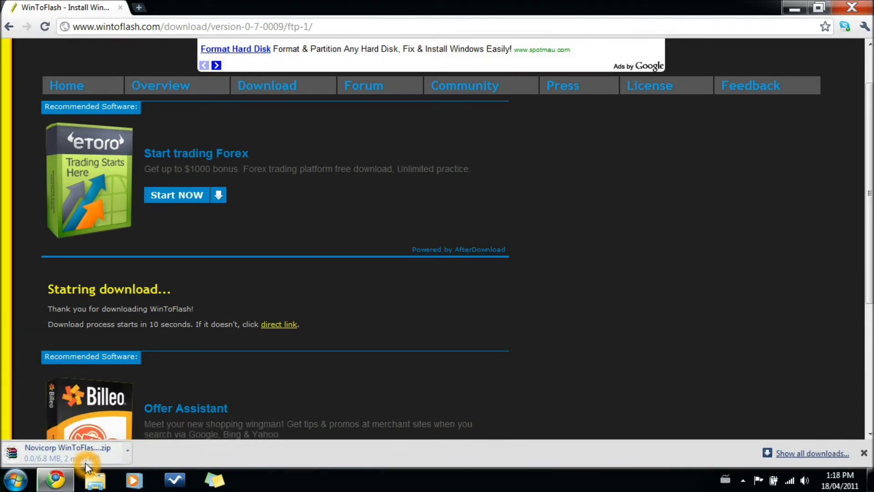
left_click(133, 454)
left_click(88, 463)
left_click(98, 463)
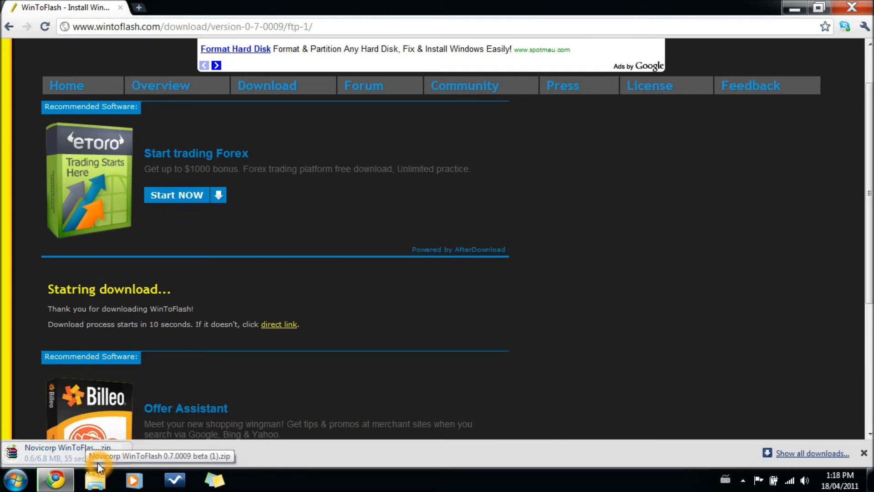
Minimize the browser, launch the WinToFlash application from the WinToFlash folder on the desktop, and close the folder window
left_click(794, 12)
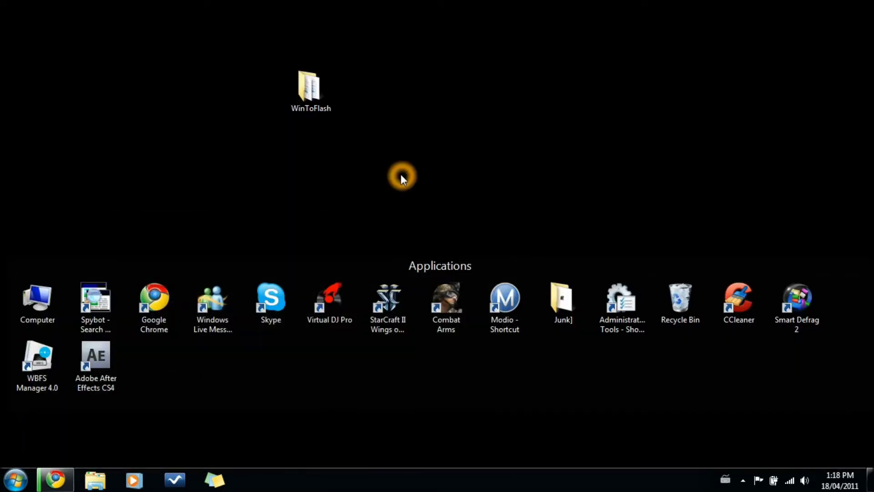
double_click(309, 87)
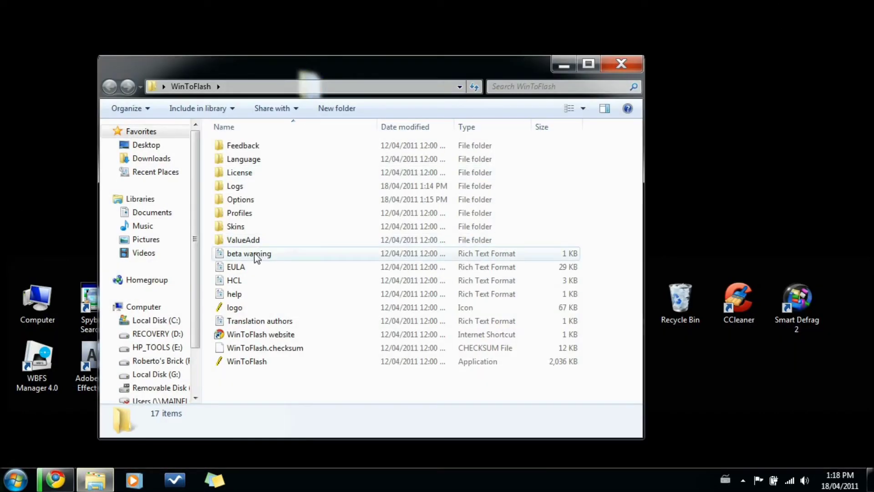
left_click(190, 86)
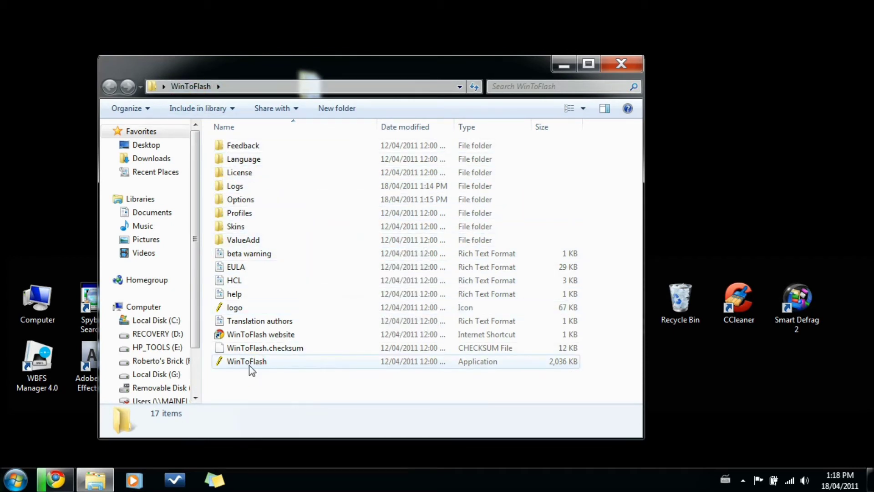
mouse_move(250, 366)
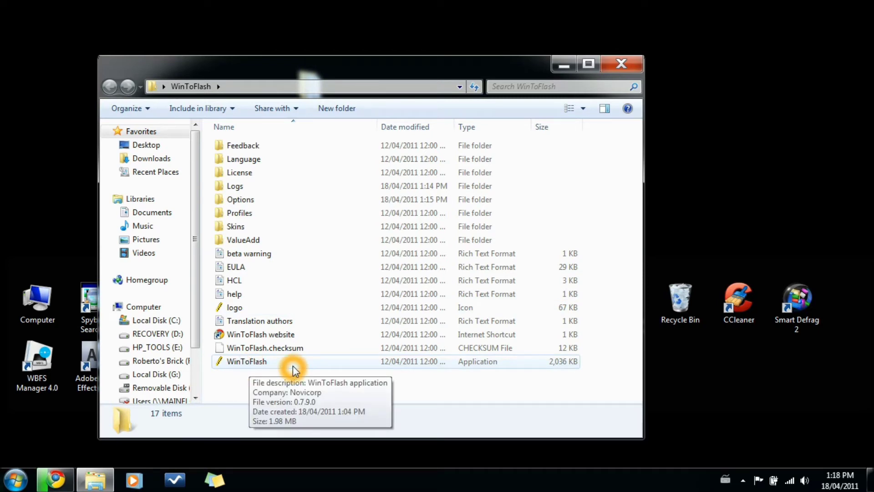
double_click(314, 368)
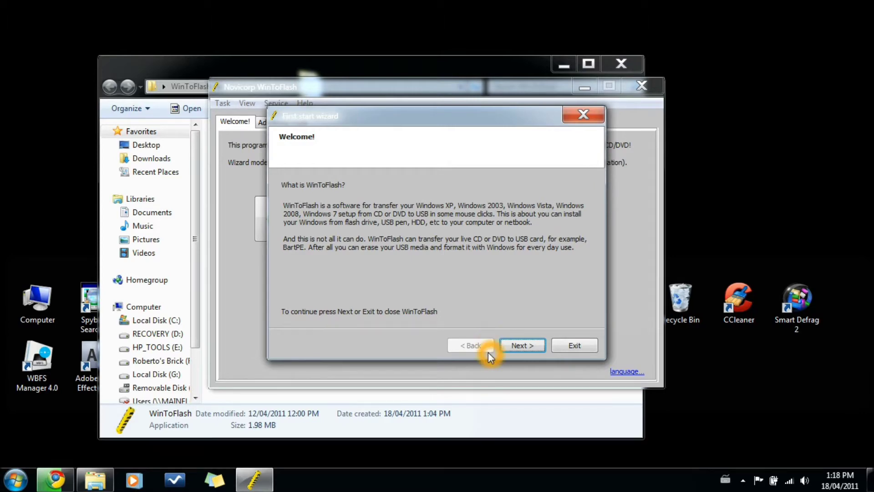
left_click(621, 64)
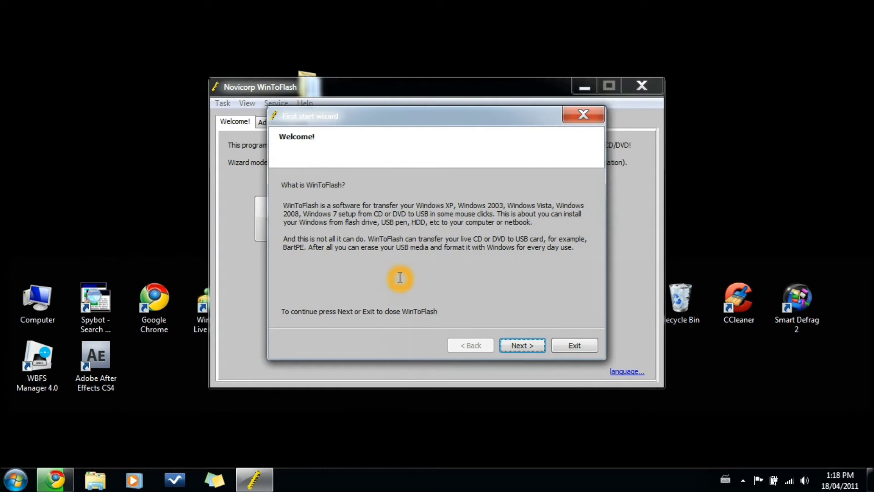
Complete the First start wizard, accepting the EULA and continuing without activating a license
left_click(522, 348)
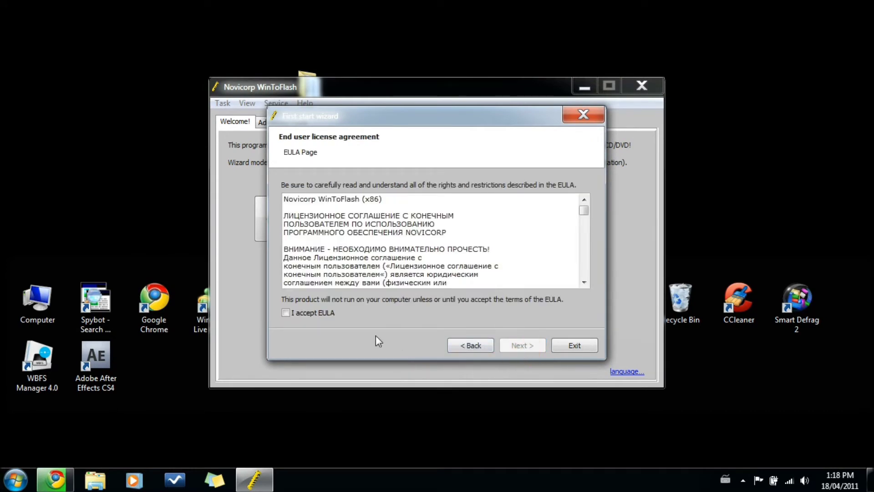
left_click(308, 312)
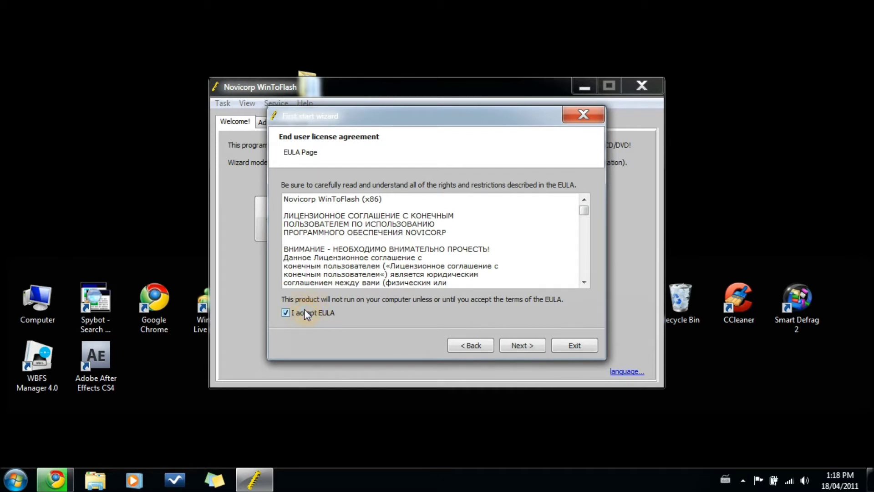
left_click(529, 348)
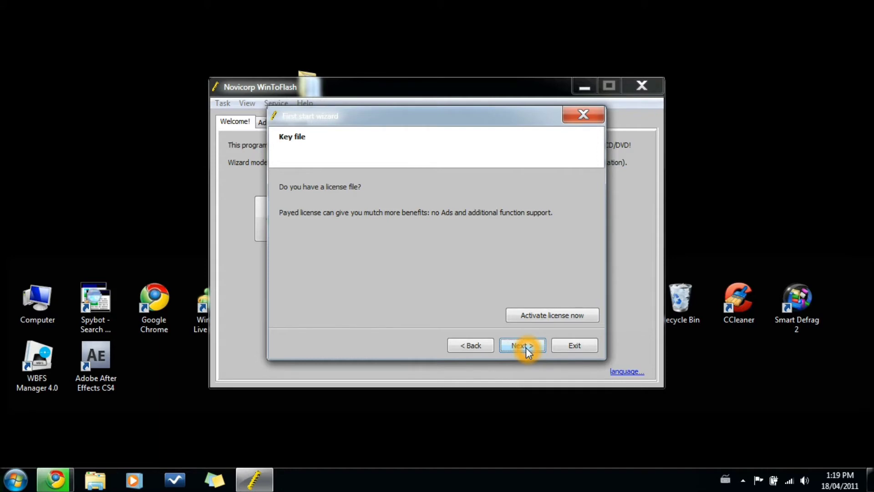
left_click(528, 351)
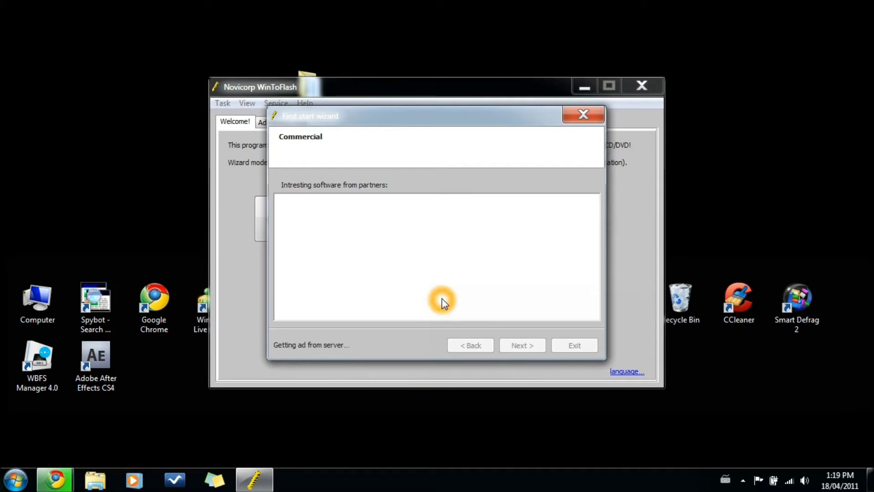
left_click(518, 348)
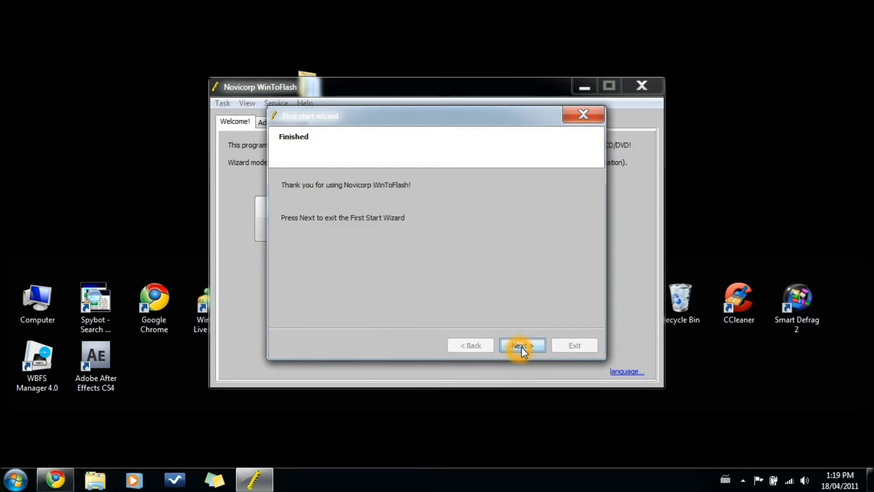
left_click(521, 346)
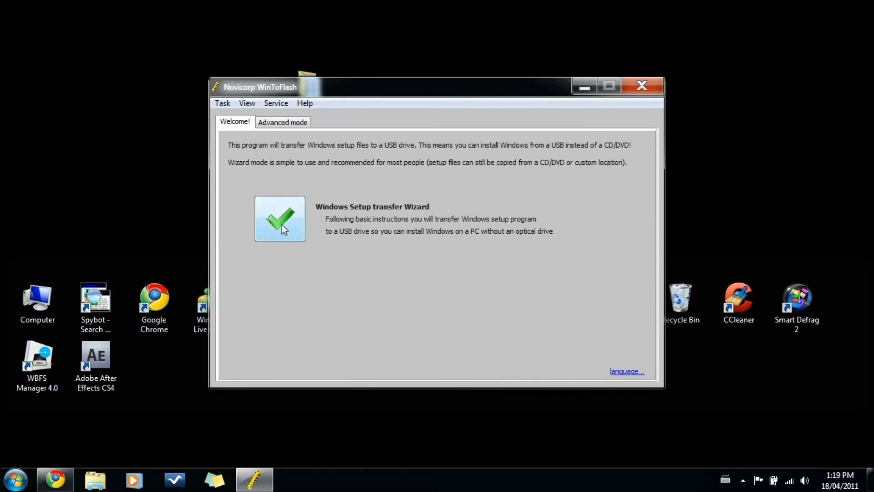
Start the Windows Setup transfer Wizard and continue to the source and destination parameters
left_click(278, 222)
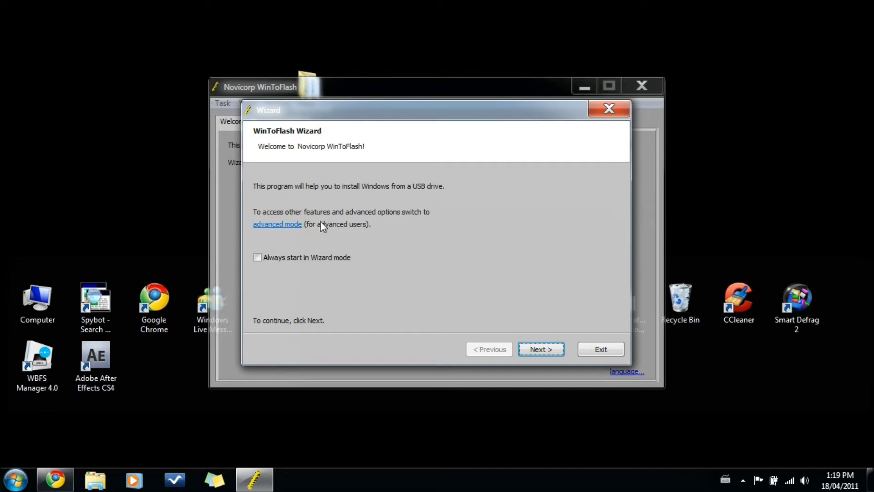
left_click(296, 258)
left_click(547, 350)
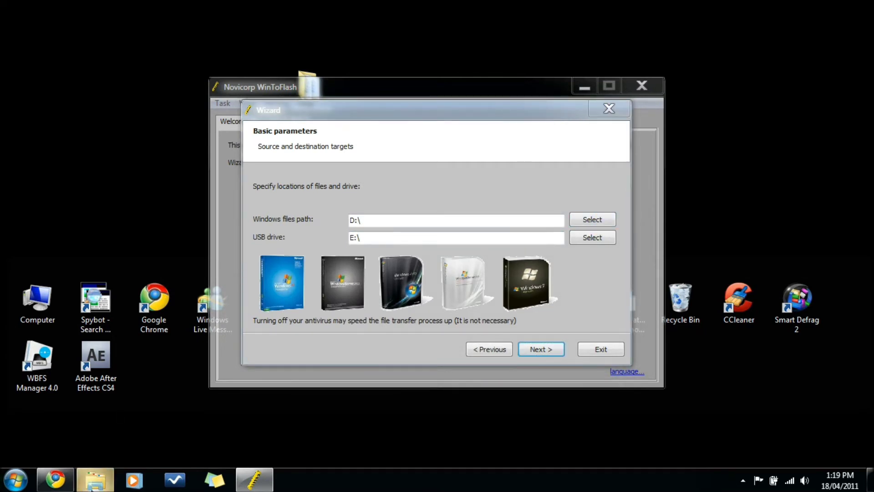
left_click(95, 479)
left_click_drag(263, 75, 271, 49)
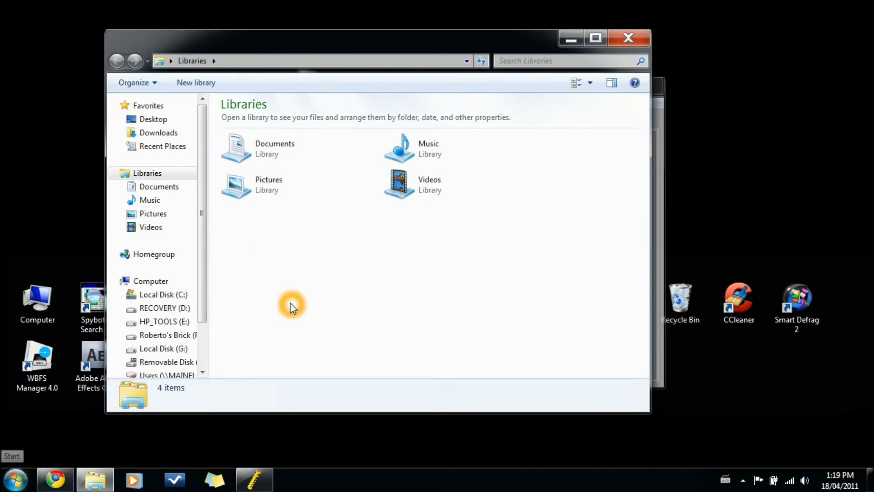
left_click_drag(204, 232, 204, 275)
left_click(629, 38)
Open Computer and browse drive F: to the Windows XP Pro folder inside Windows to inspect its setup files
key("super")
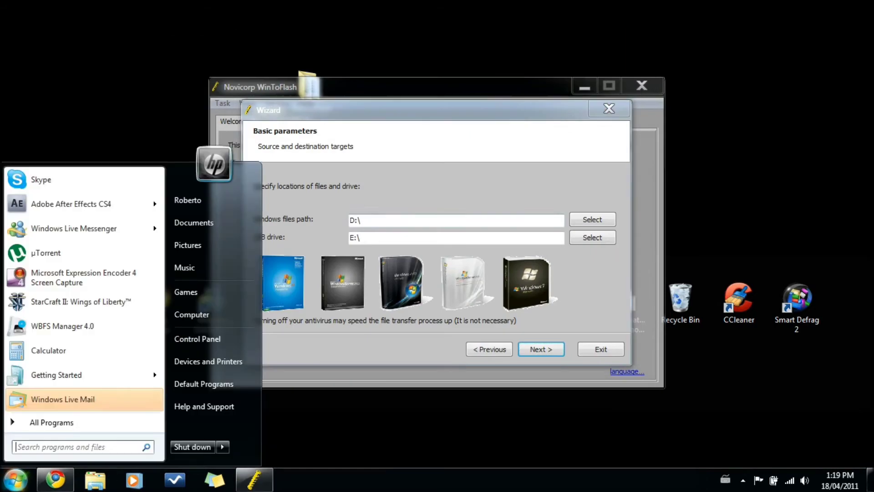
left_click(202, 315)
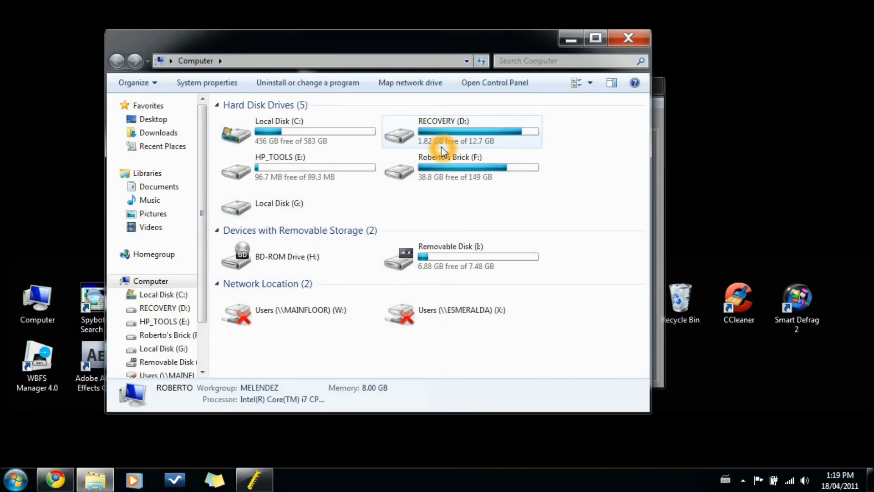
double_click(435, 173)
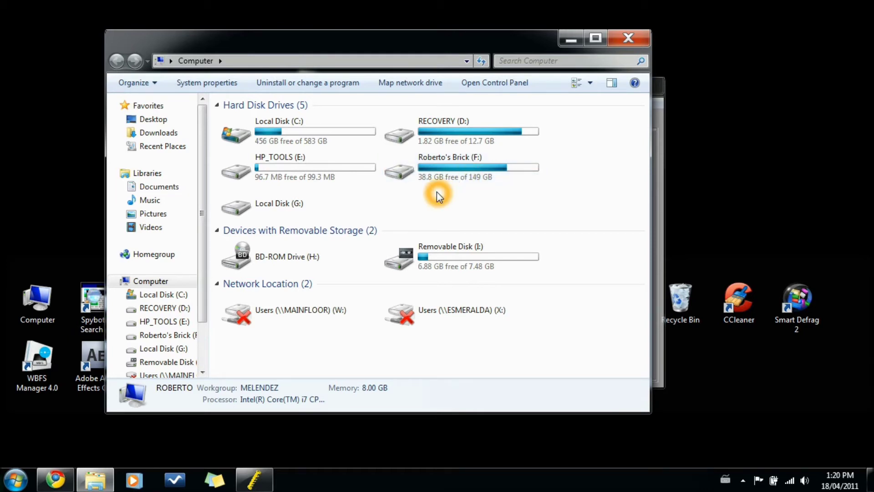
double_click(426, 162)
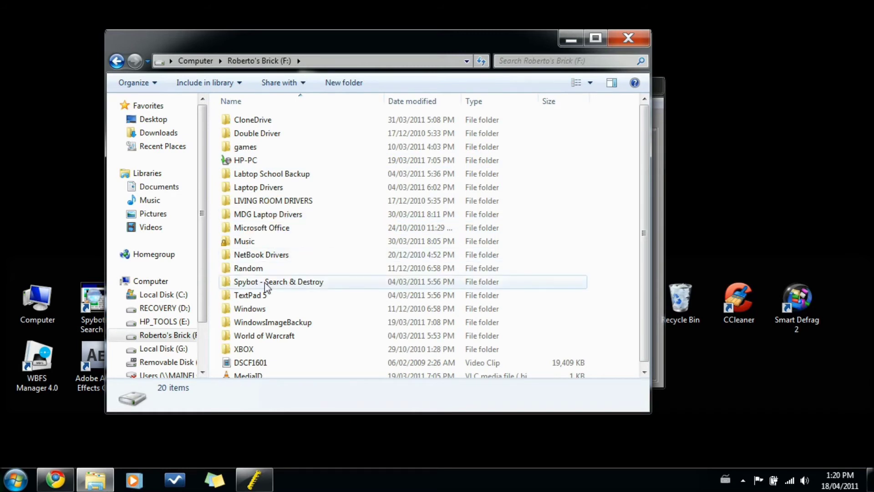
double_click(254, 309)
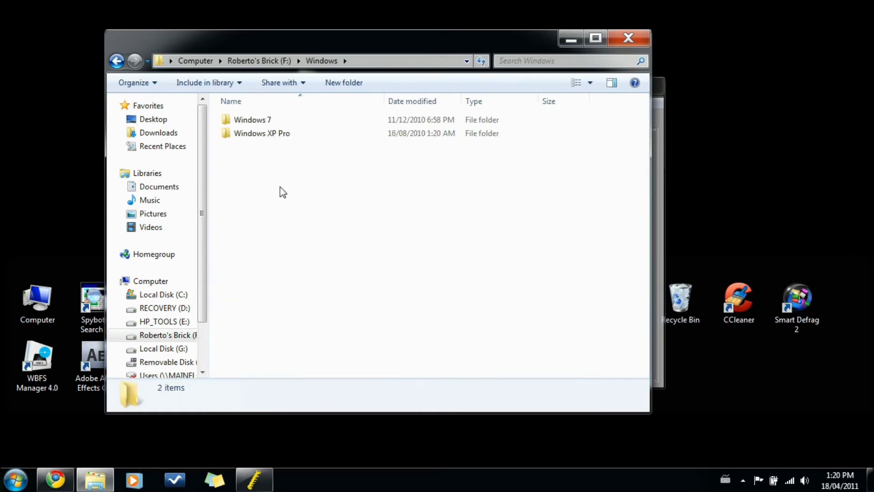
double_click(272, 134)
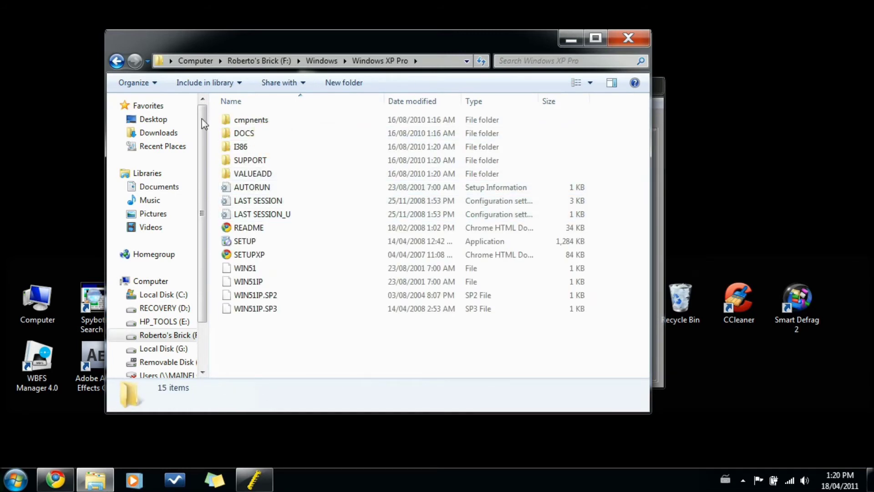
Browse drive F: to the Windows 7 Professional (64 Bit) folder inside Windows 7 to inspect its contents
left_click(120, 61)
double_click(285, 121)
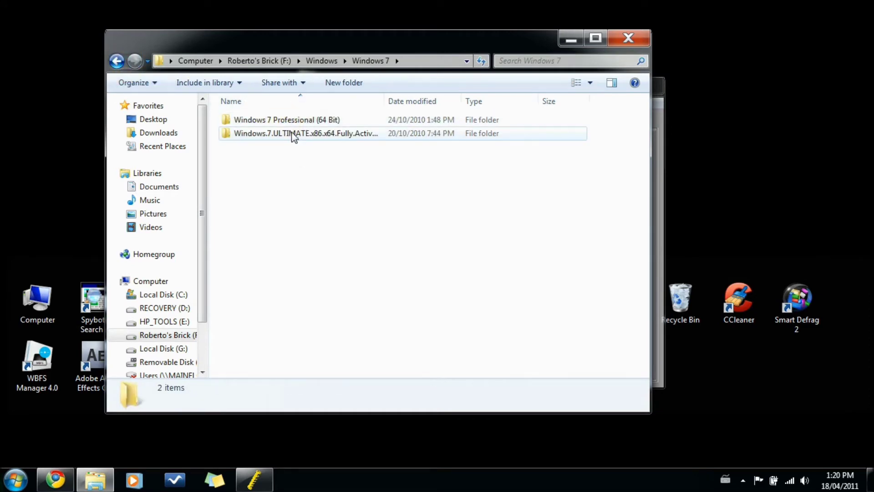
left_click(292, 136)
double_click(288, 120)
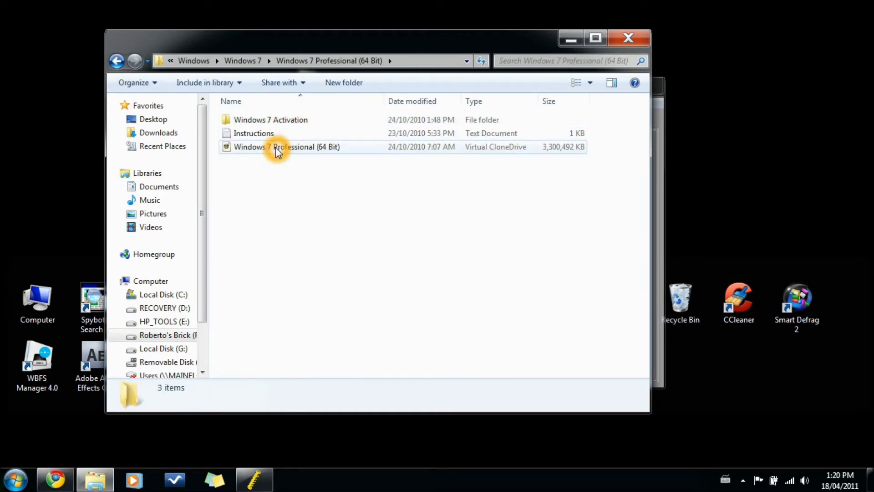
Inspect the Windows 7 Ultimate subfolder inside the Windows.7.ULTIMATE folder, select its disc image, and minimize the folder window
left_click(120, 62)
double_click(307, 135)
left_click(281, 122)
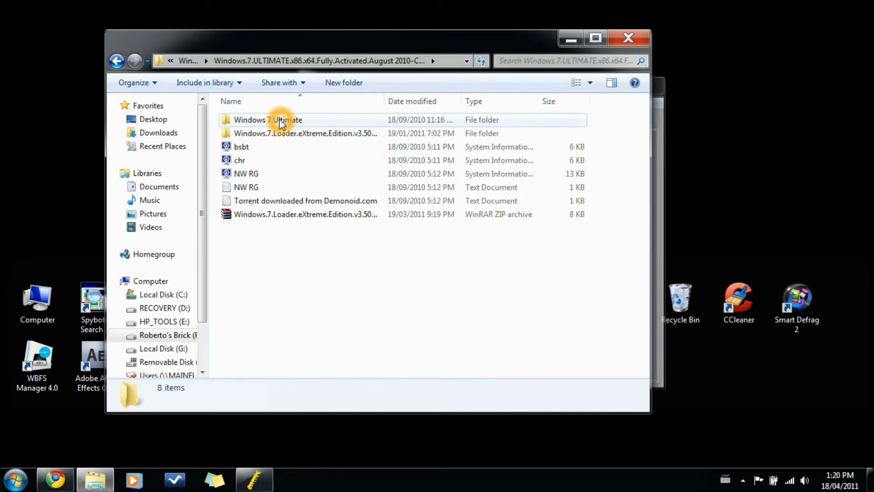
double_click(281, 122)
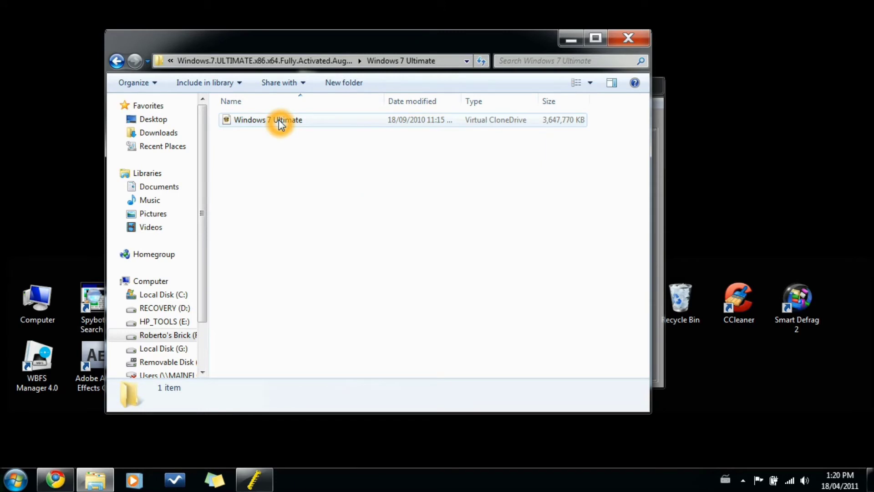
left_click(349, 120)
left_click(571, 40)
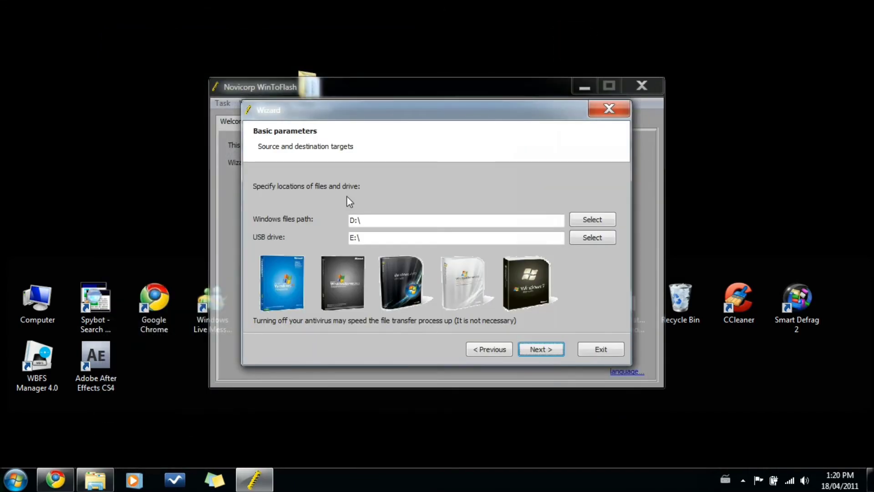
Restore the folder window, widen its navigation pane to show the full drive names, and minimize it again
left_click(98, 482)
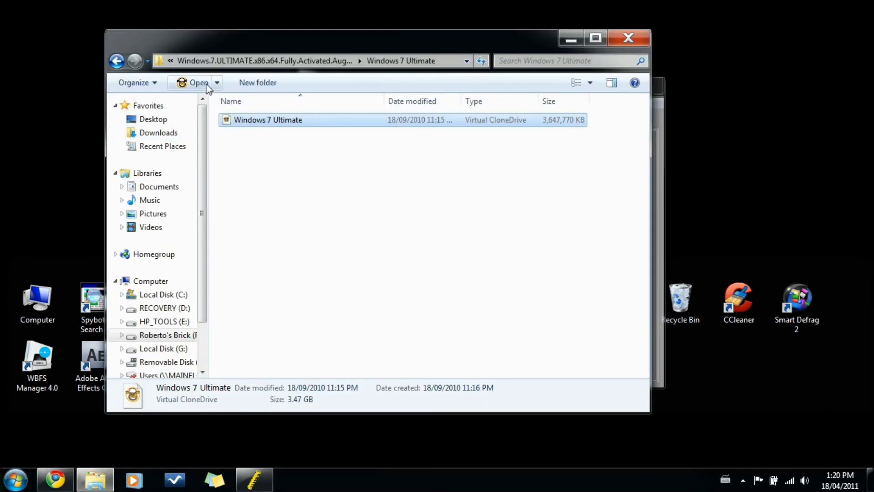
left_click_drag(208, 334, 228, 332)
left_click(207, 341)
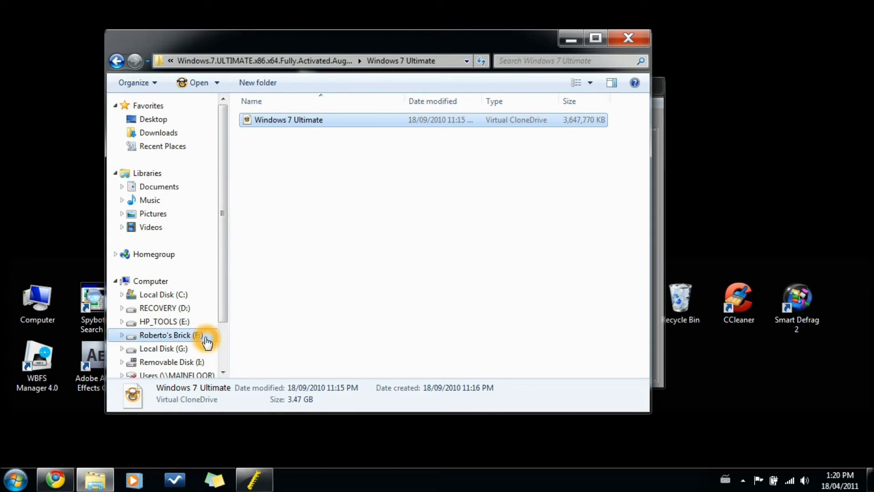
left_click(571, 38)
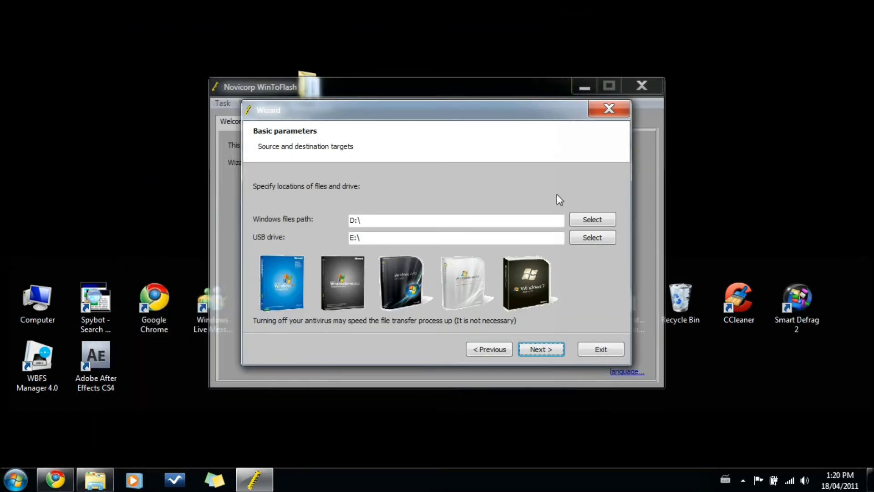
Set the Windows files path to the Windows.7.ULTIMATE location under F:\Windows\Windows 7
left_click(592, 220)
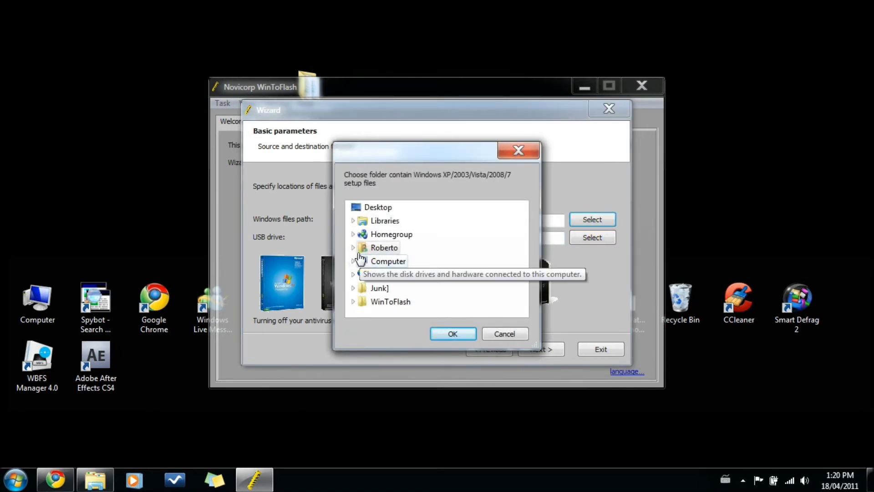
left_click(354, 261)
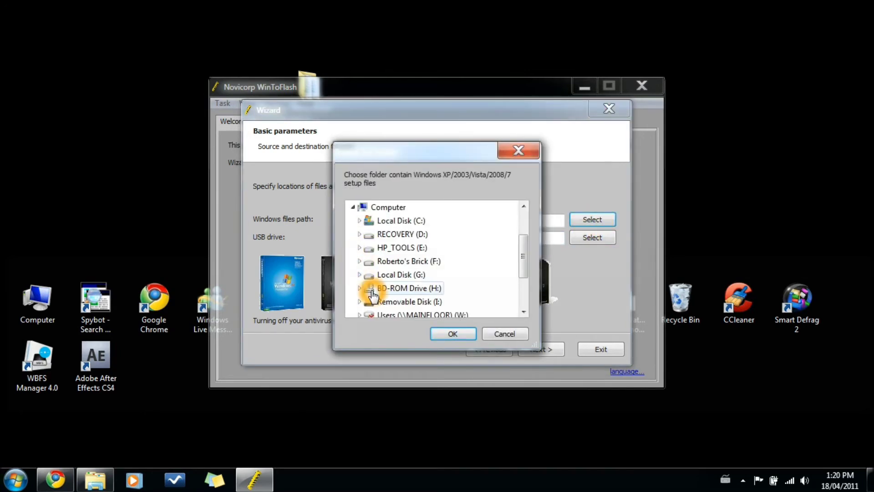
left_click(359, 261)
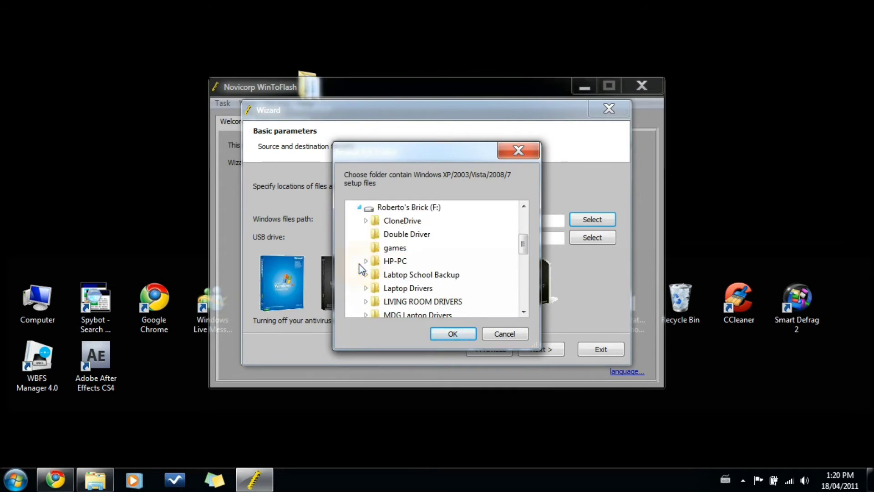
left_click_drag(523, 246, 520, 269)
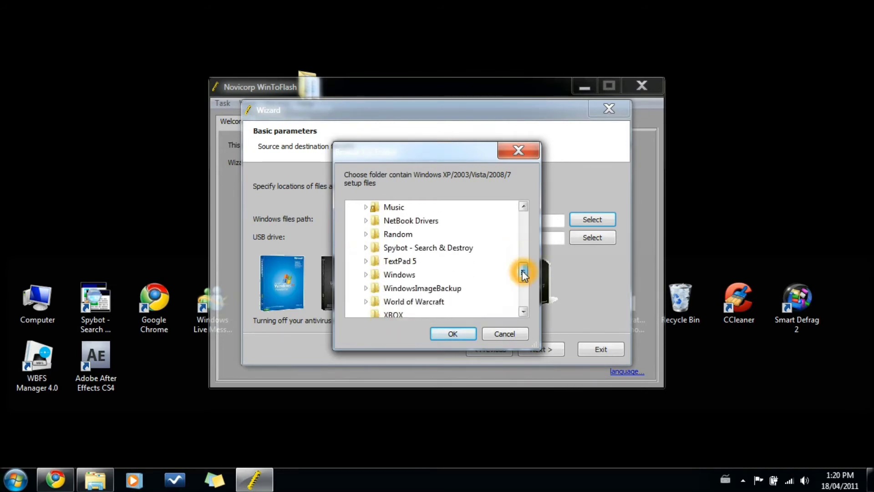
left_click(366, 274)
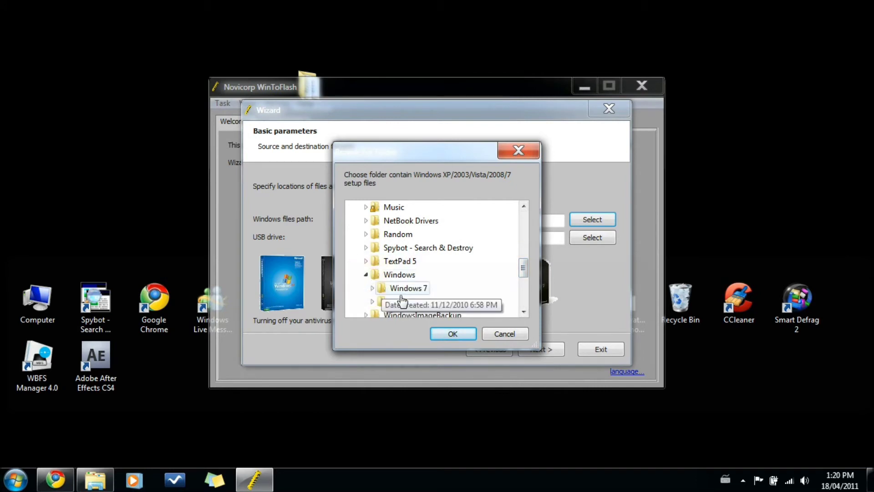
left_click(372, 288)
left_click(378, 288)
left_click(396, 276)
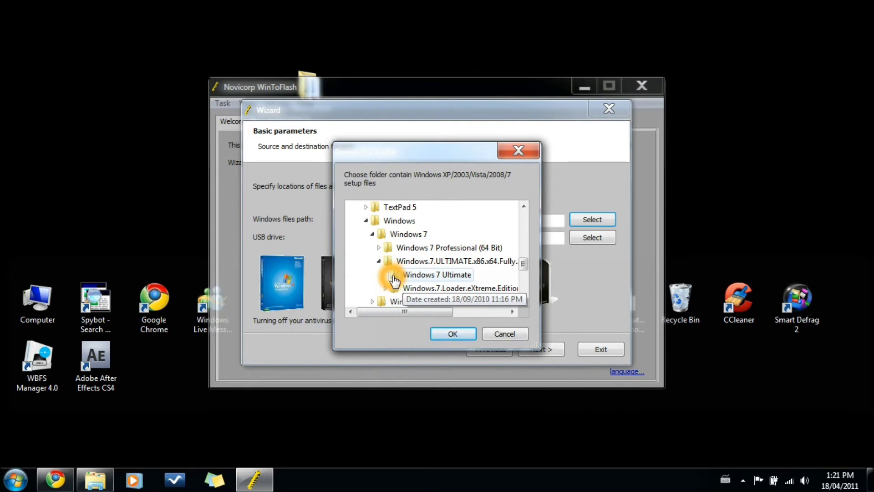
left_click(453, 334)
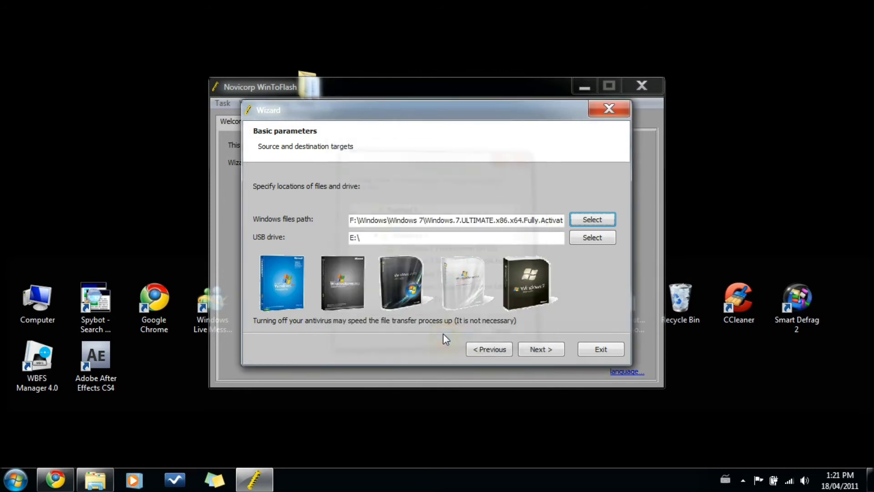
Check the contents of Removable Disk (I:) in the folder window, then close that window
left_click(590, 237)
left_click(95, 479)
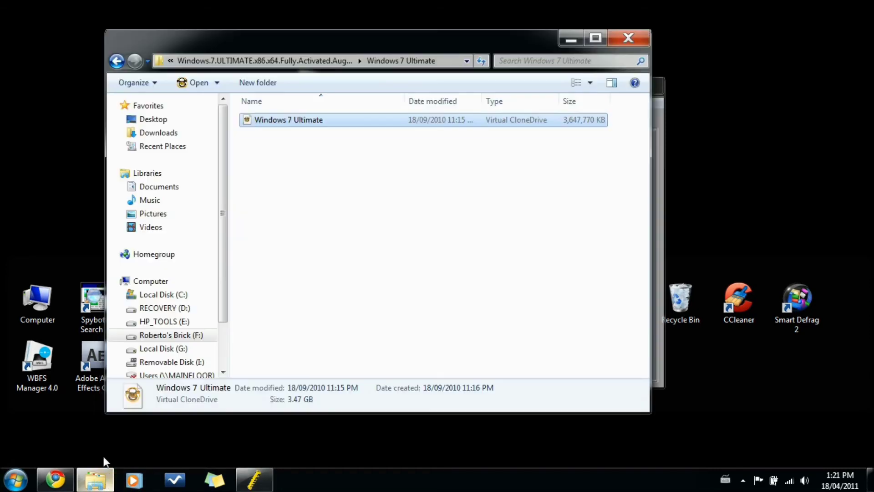
scroll(226, 289, "down", 1)
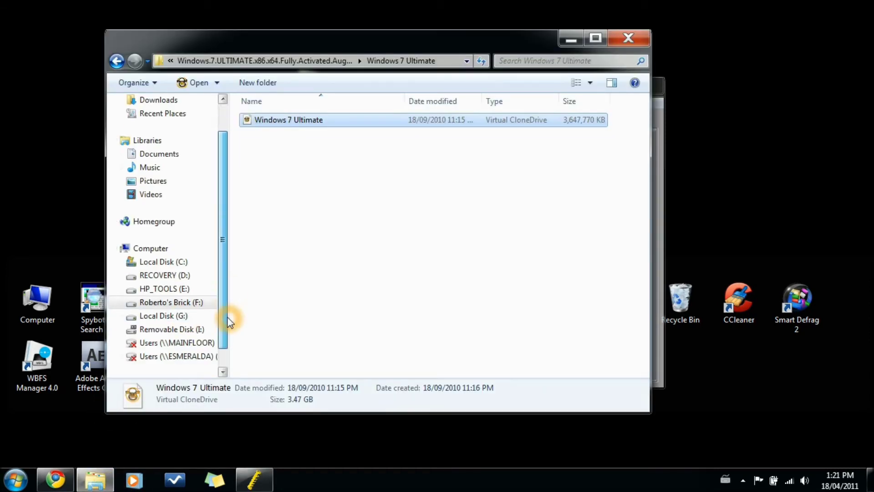
left_click(185, 335)
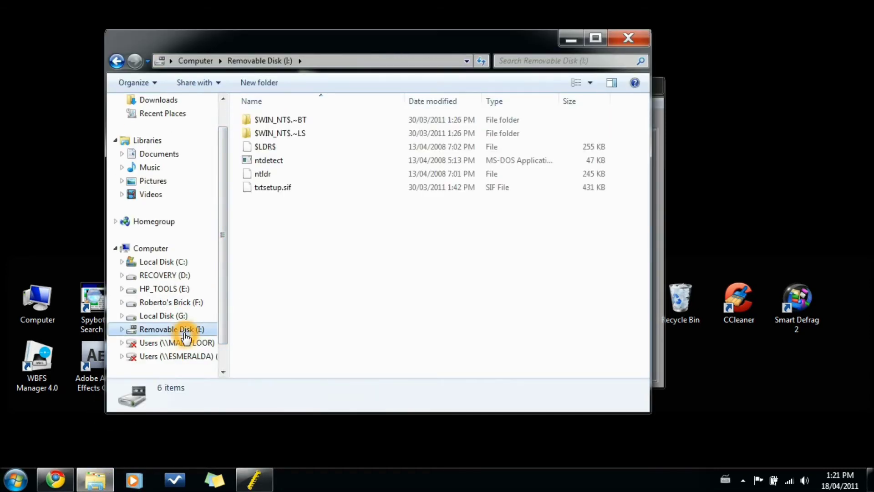
left_click_drag(338, 236, 302, 291)
left_click(629, 41)
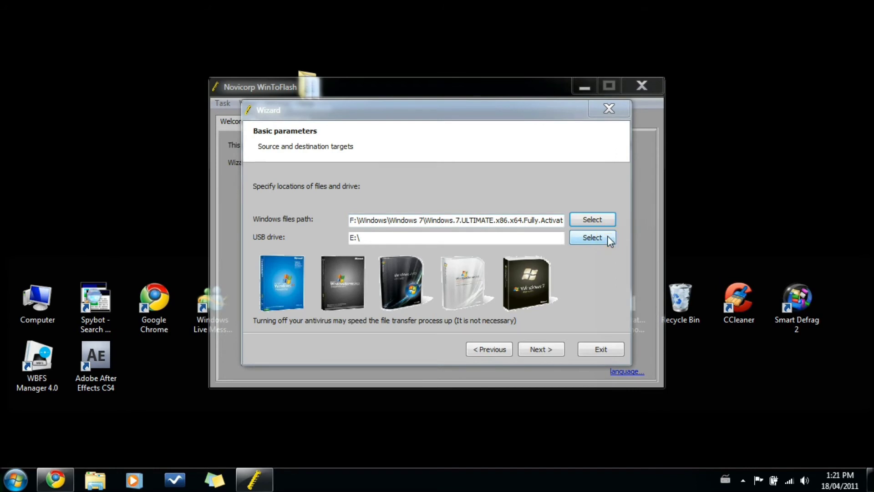
Set the USB drive to Removable Disk (I:) and try to continue the wizard
left_click(607, 236)
left_click(96, 479)
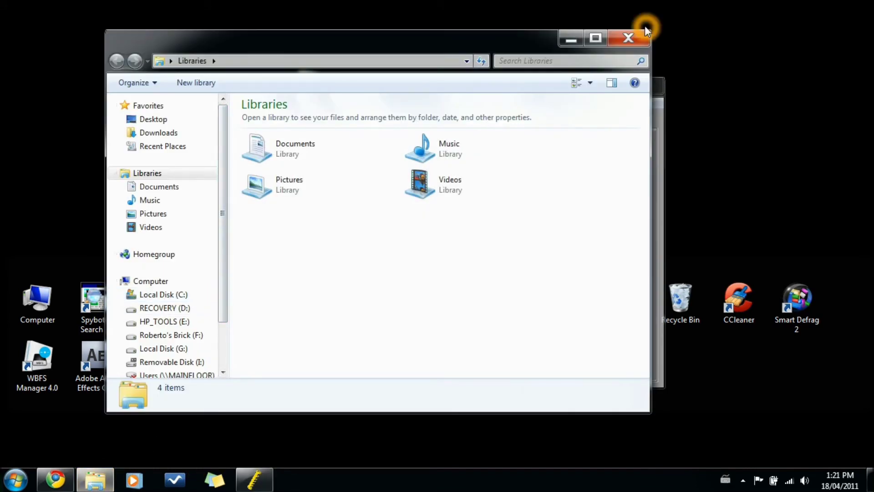
left_click(638, 39)
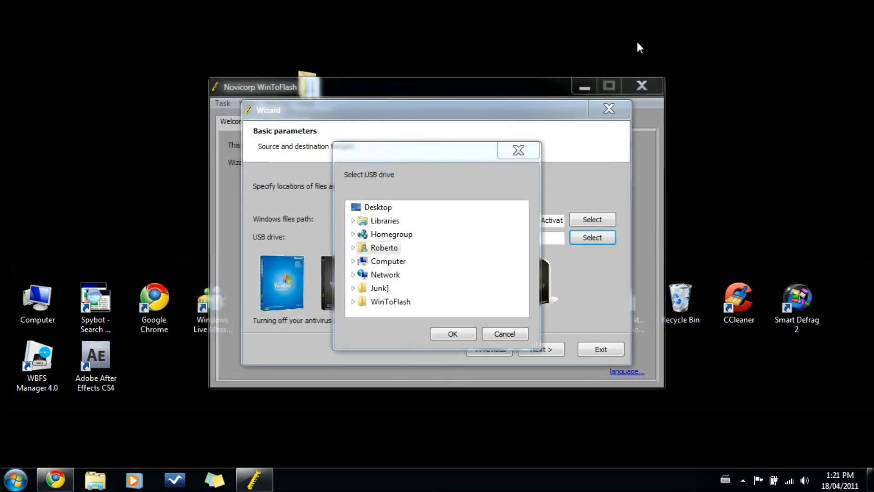
left_click(353, 261)
double_click(369, 302)
left_click(453, 335)
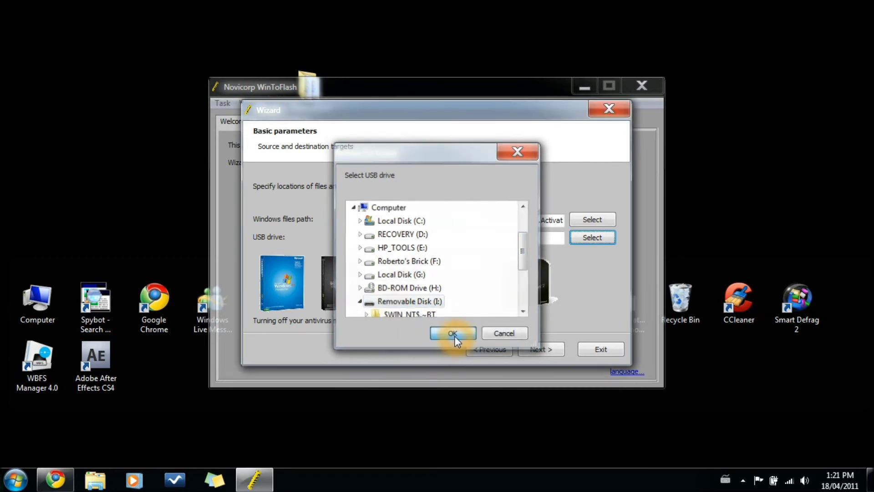
left_click(542, 350)
left_click(523, 259)
Change the Windows files path to F:\Windows\Windows XP Pro
left_click(592, 219)
left_click(353, 261)
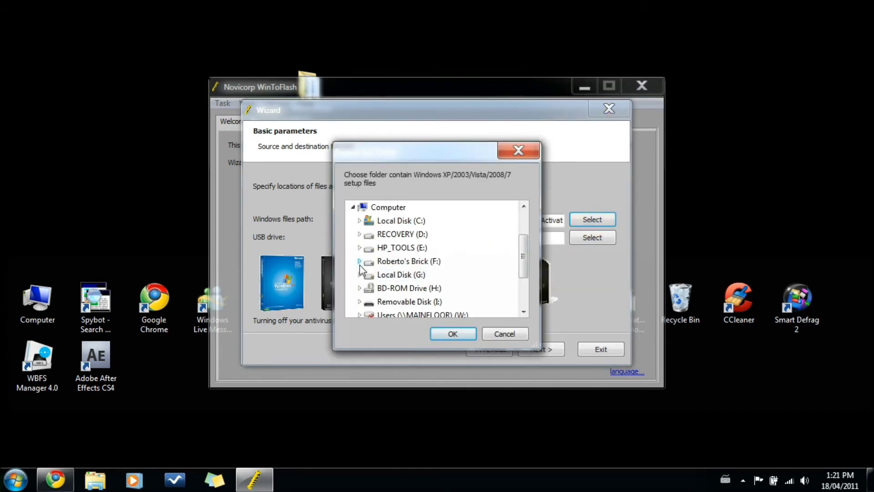
left_click(359, 262)
left_click_drag(519, 245, 524, 278)
left_click(366, 261)
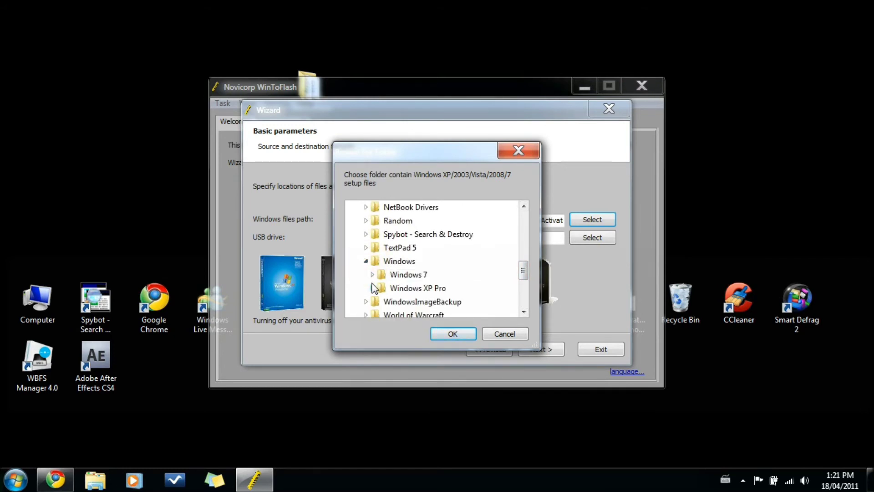
left_click(391, 288)
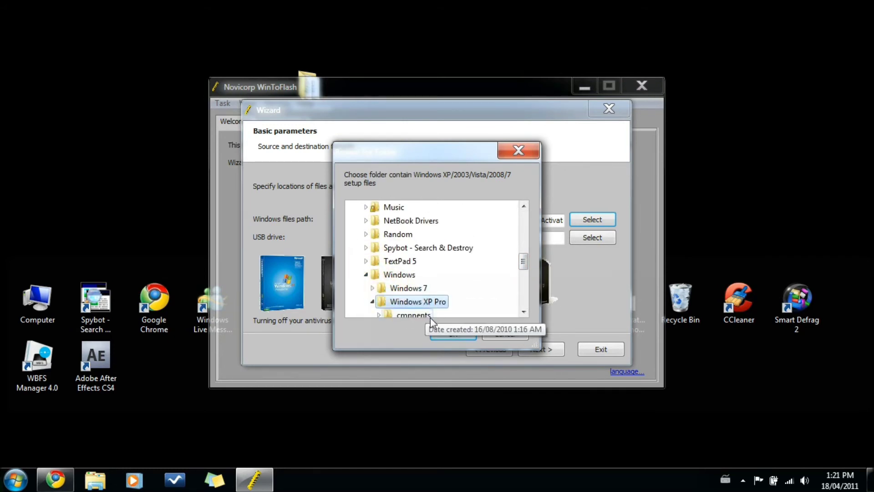
left_click(443, 332)
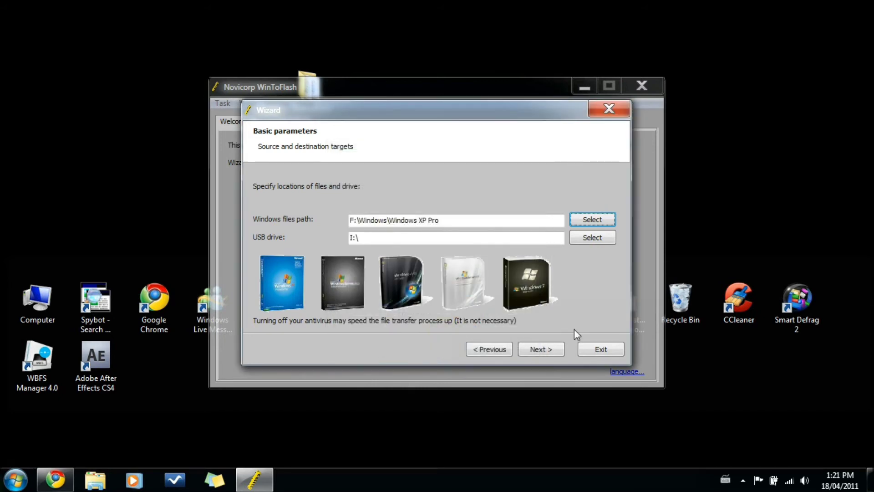
Start the Windows setup transfer, accepting the Windows XP Professional license agreement and approving the format of the USB drive
left_click(540, 349)
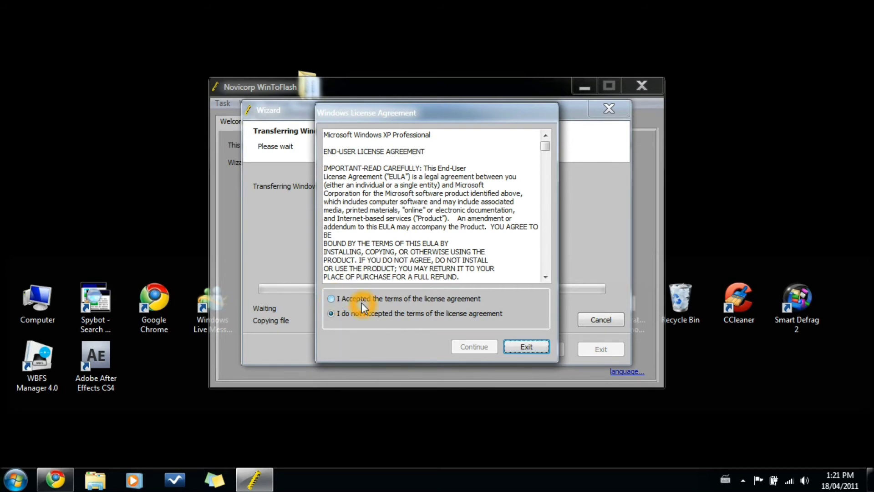
left_click(337, 298)
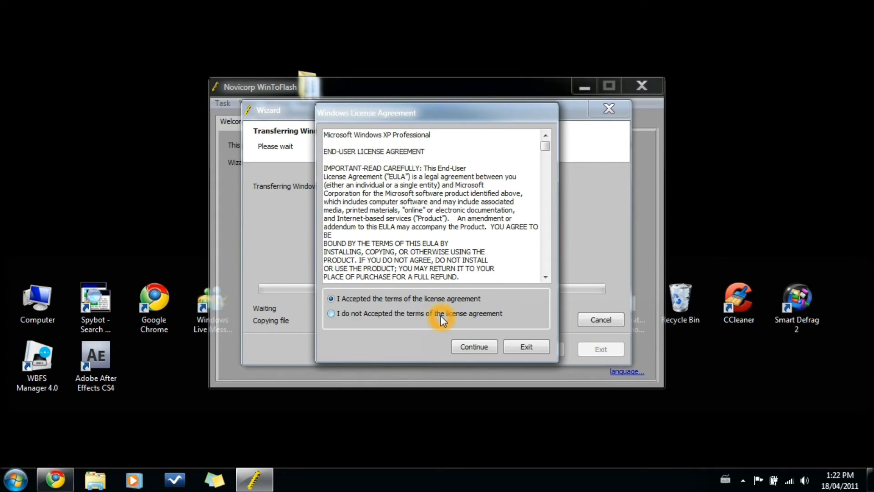
left_click(469, 347)
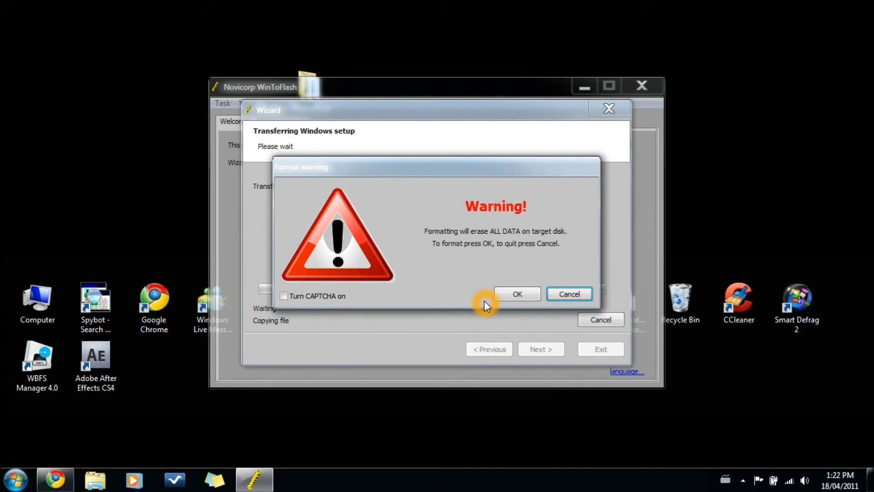
left_click(518, 294)
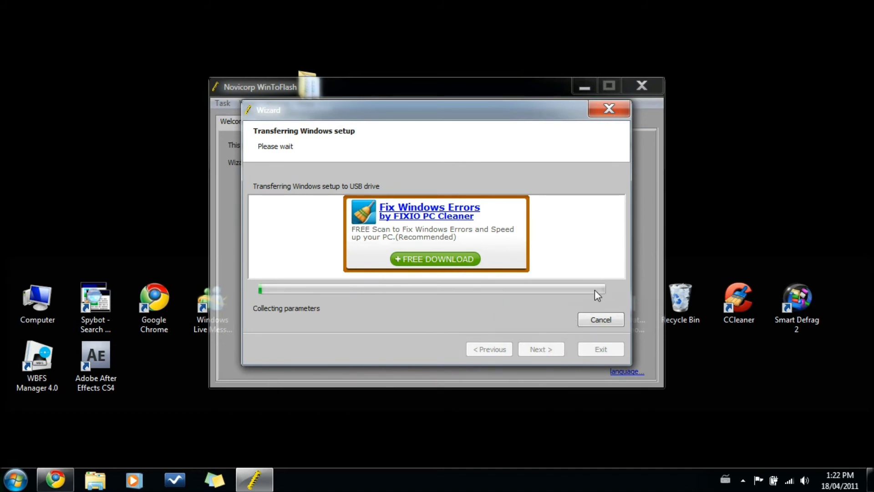
left_click(742, 479)
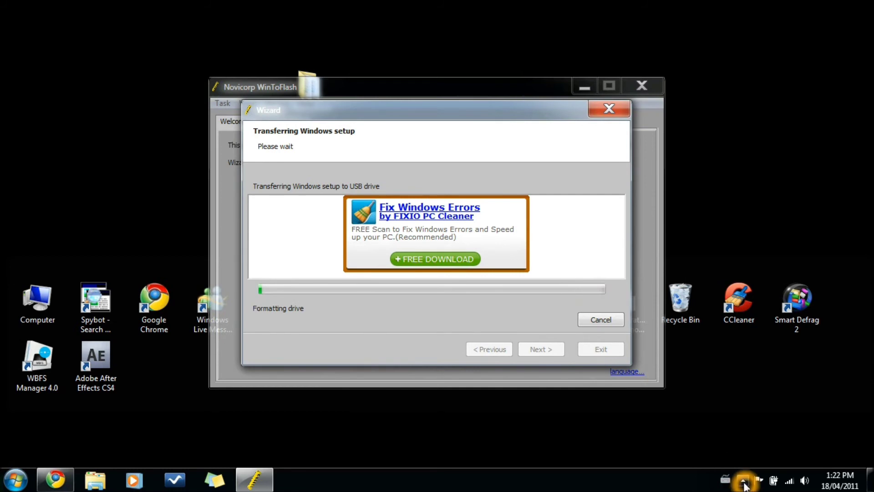
right_click(713, 397)
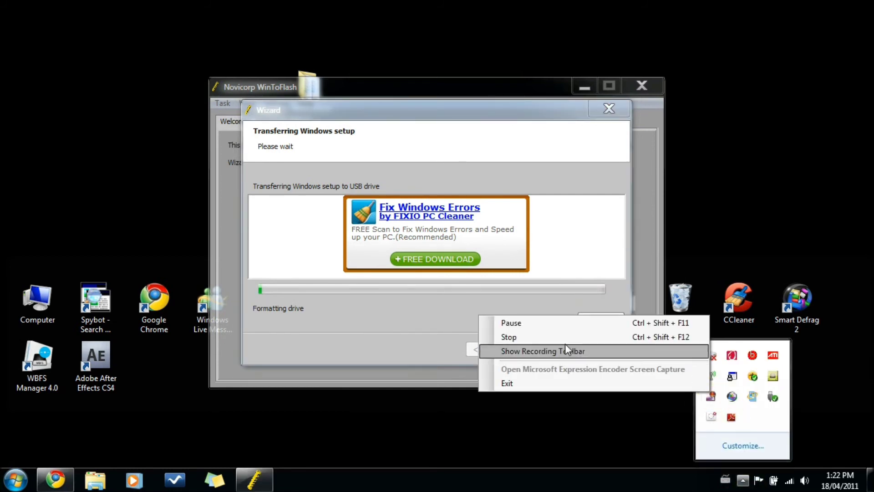
left_click(532, 337)
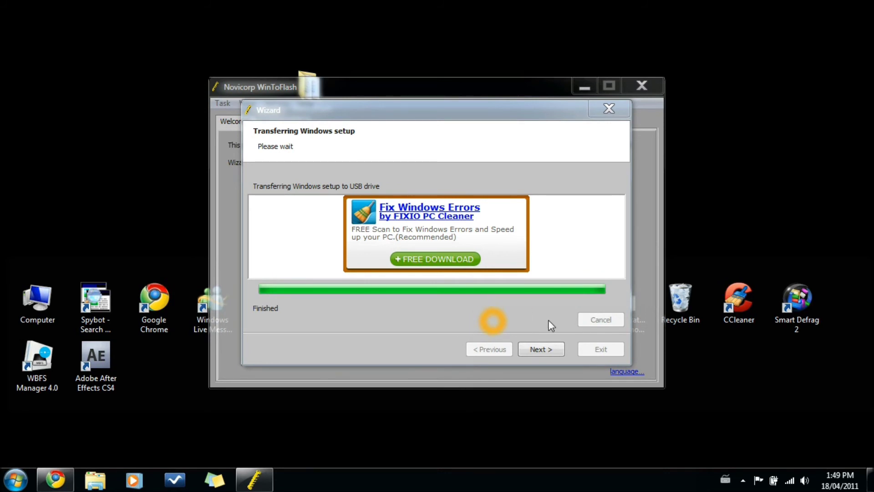
Continue past the finished transfer to the final wizard page and exit the wizard
left_click(544, 349)
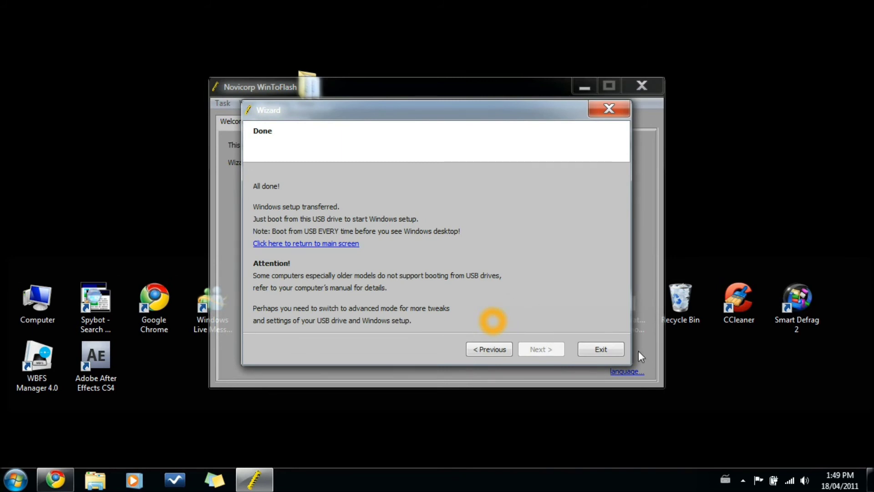
left_click(600, 349)
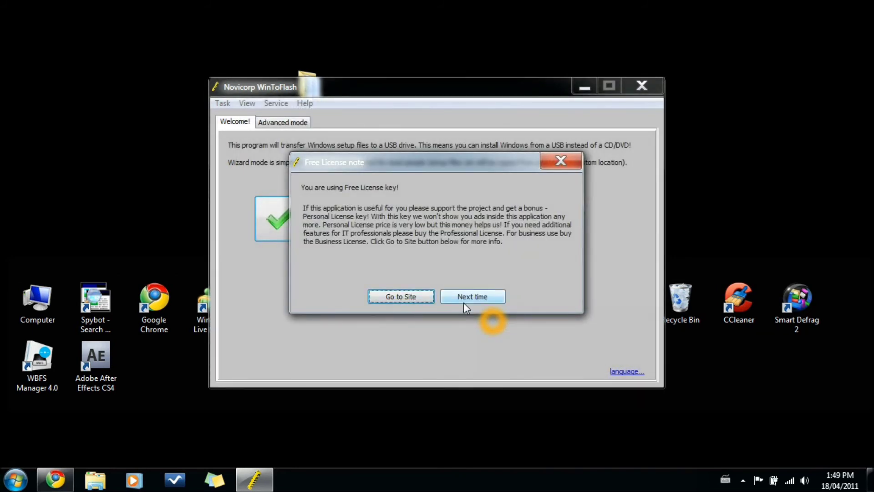
Dismiss the Free License note and open Removable Disk (I:) from Computer in Windows Explorer
left_click(472, 295)
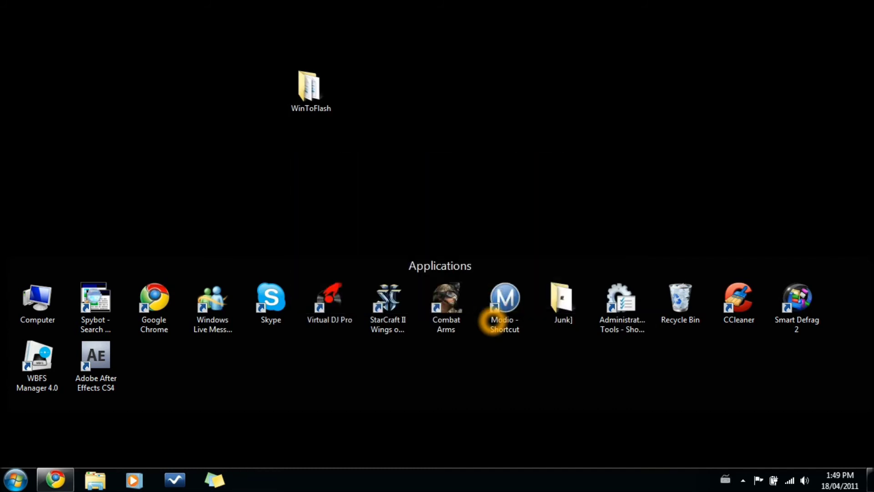
left_click(3, 477)
left_click(192, 315)
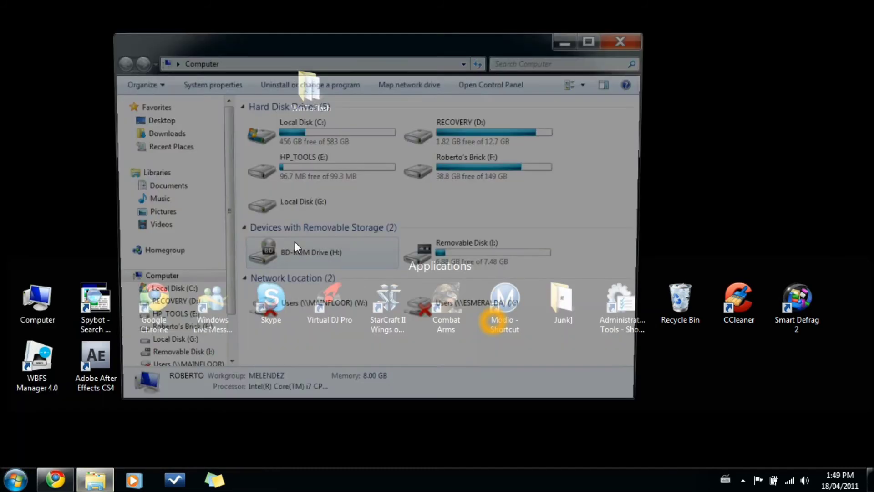
double_click(423, 258)
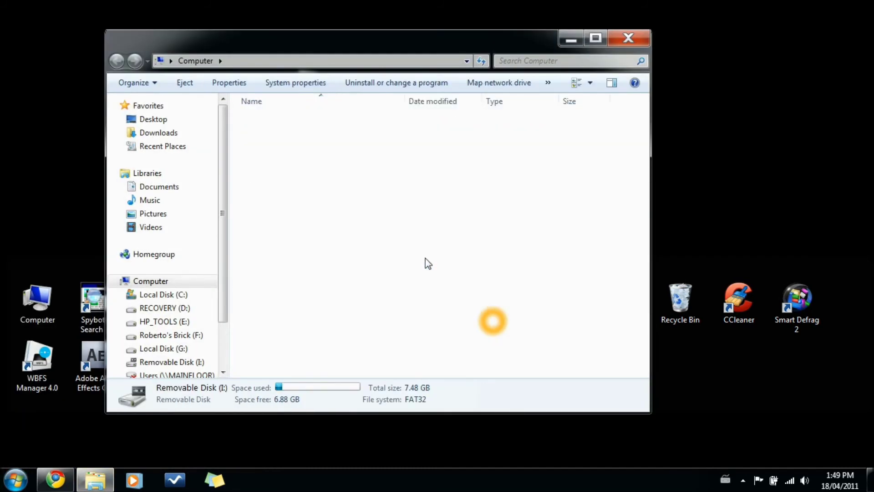
left_click_drag(351, 255, 285, 259)
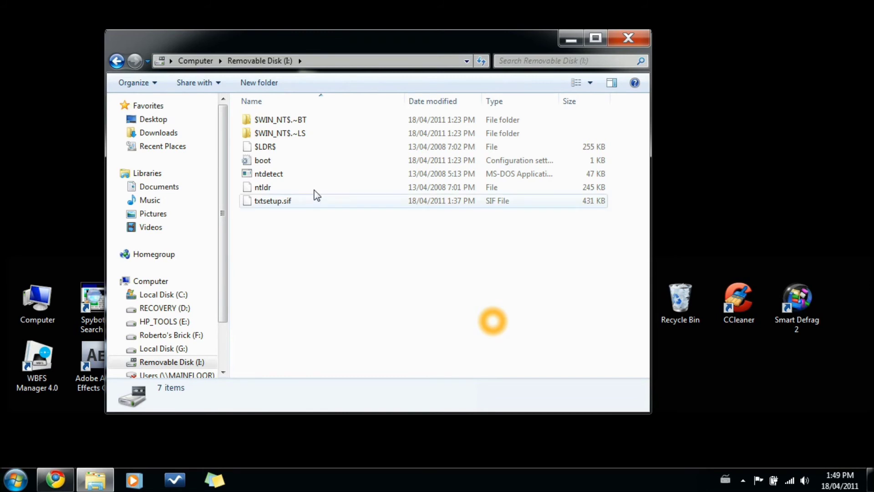
Examine the contents of the $WIN_NT$.~BT and $WIN_NT$.~LS folders on Removable Disk (I:) and close the drive's window
double_click(268, 120)
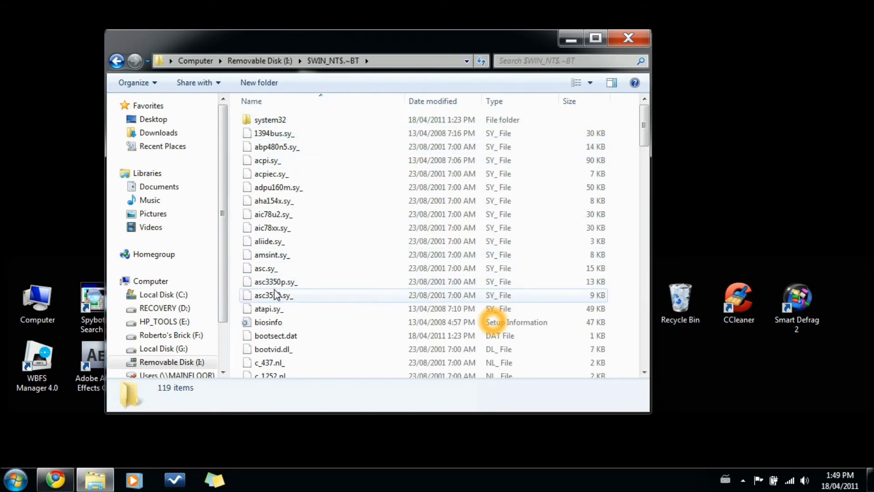
left_click(117, 61)
double_click(299, 133)
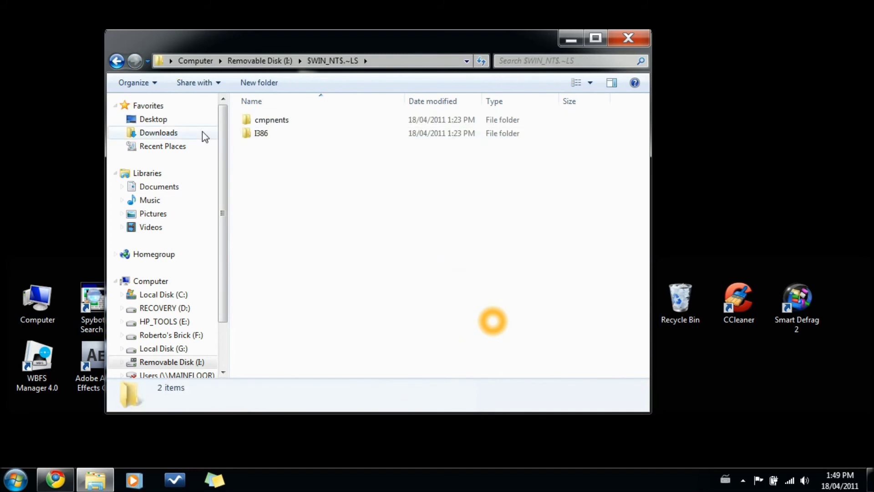
left_click(255, 133)
left_click(118, 61)
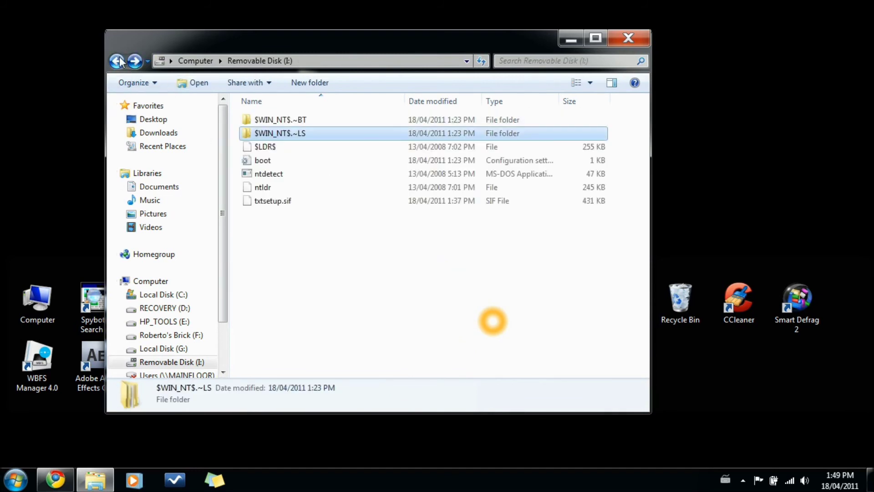
left_click(366, 272)
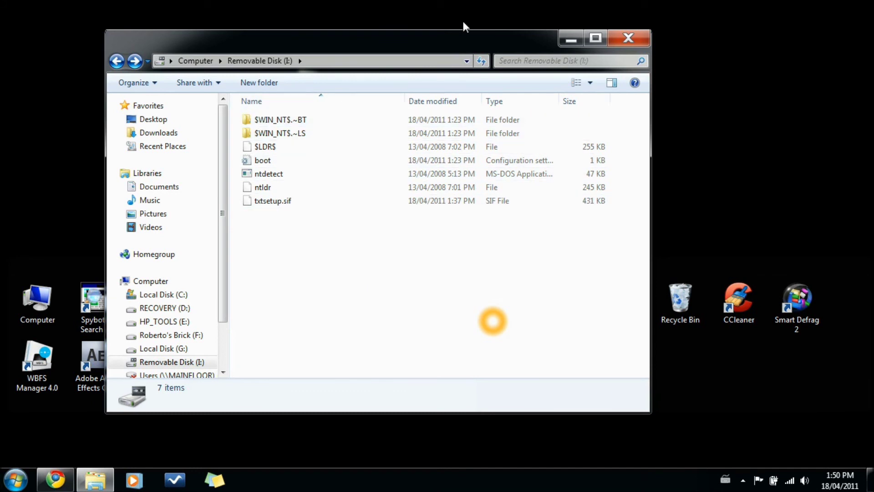
left_click(628, 37)
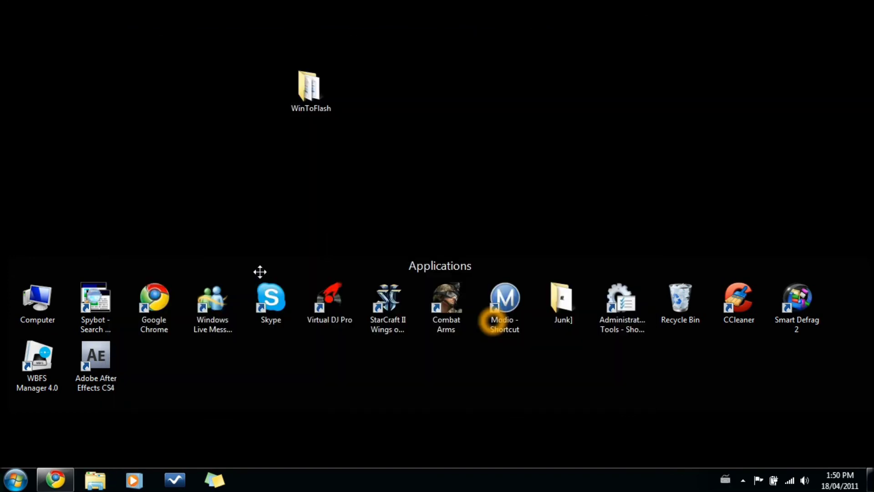
View the files in the desktop's WinToFlash folder and close its window
double_click(304, 97)
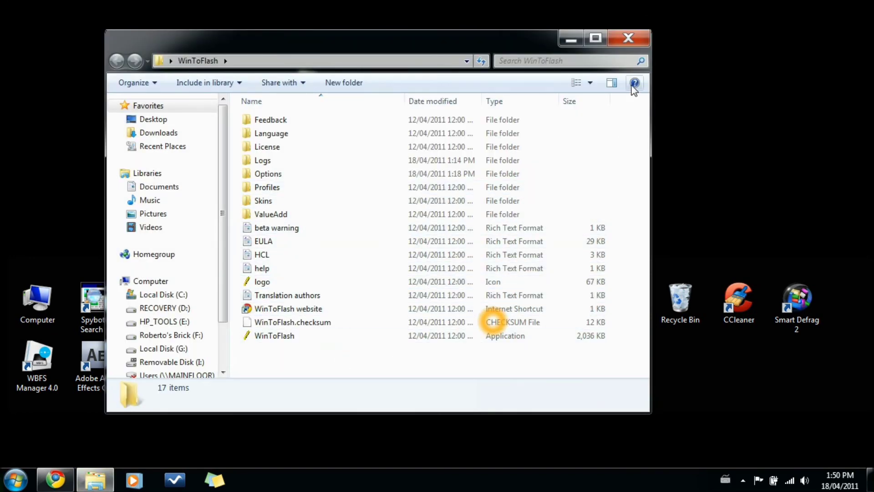
left_click(619, 38)
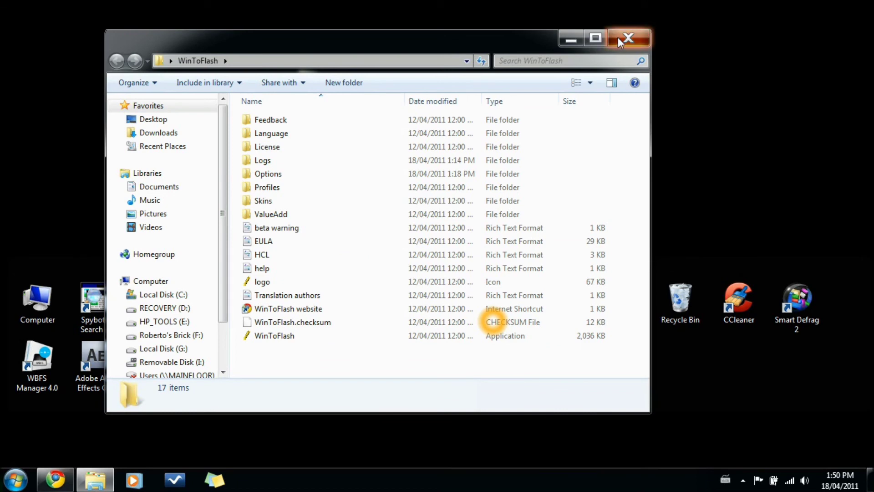